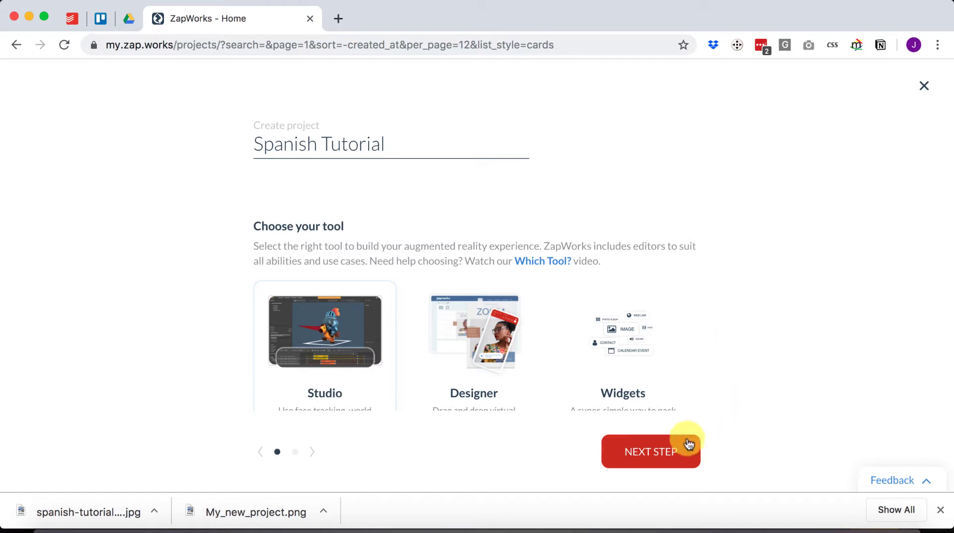
# - Create the Spanish Tutorial project with the Studio tool and a Zapcode trigger, and download its zapcode as PNG
pyautogui.scroll(-2, 458, 314)
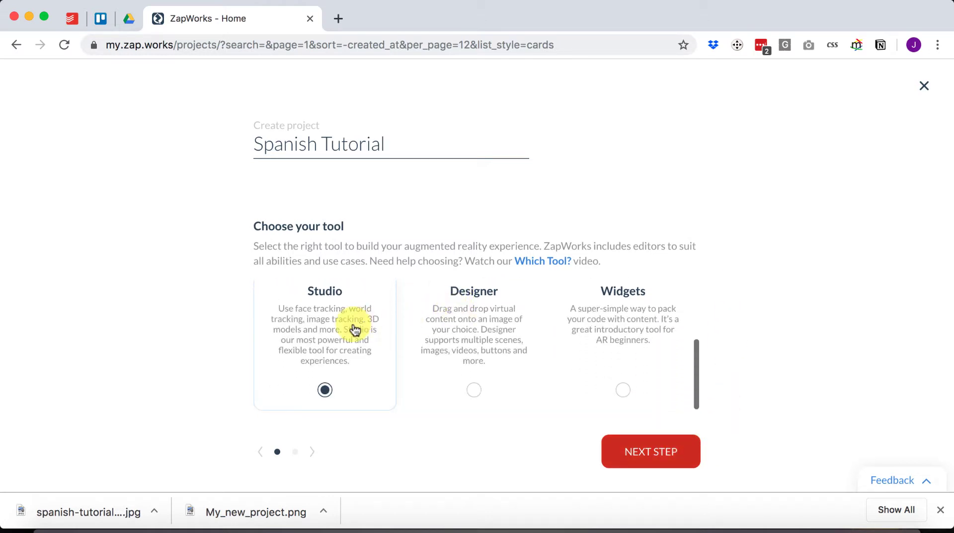
pyautogui.click(676, 456)
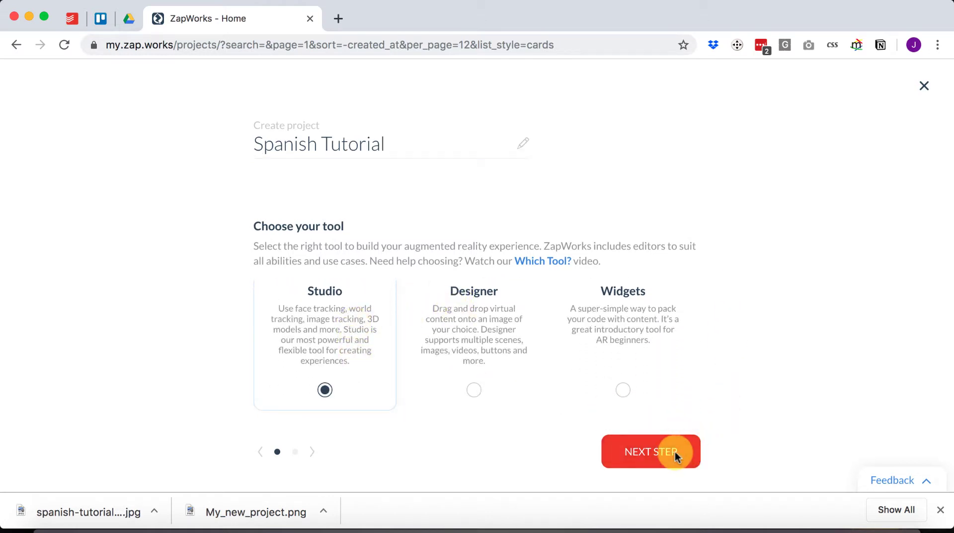
pyautogui.click(575, 316)
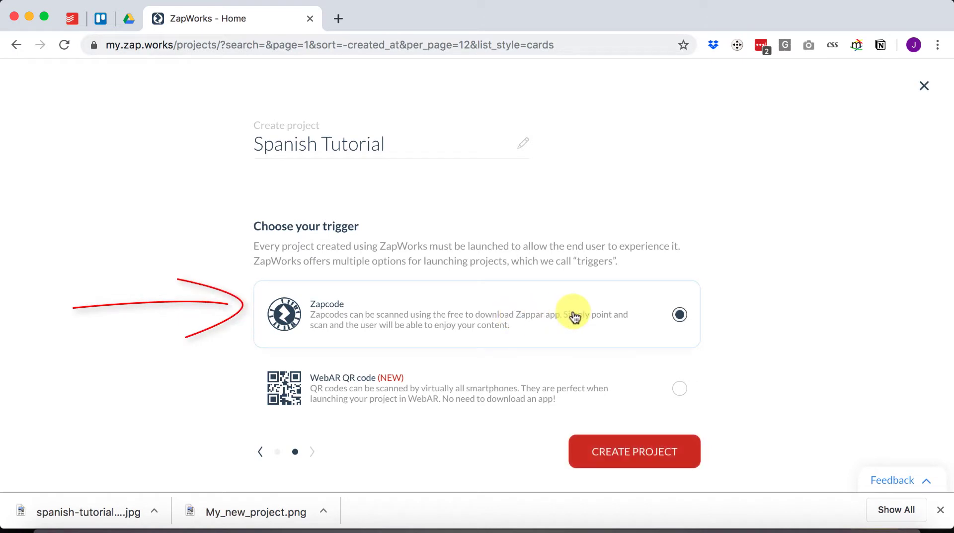
pyautogui.click(636, 454)
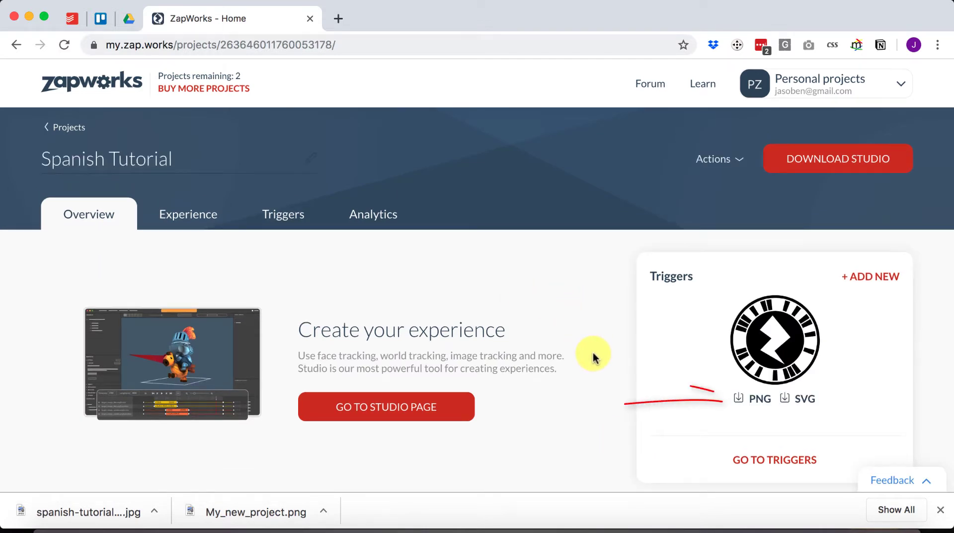
pyautogui.click(759, 399)
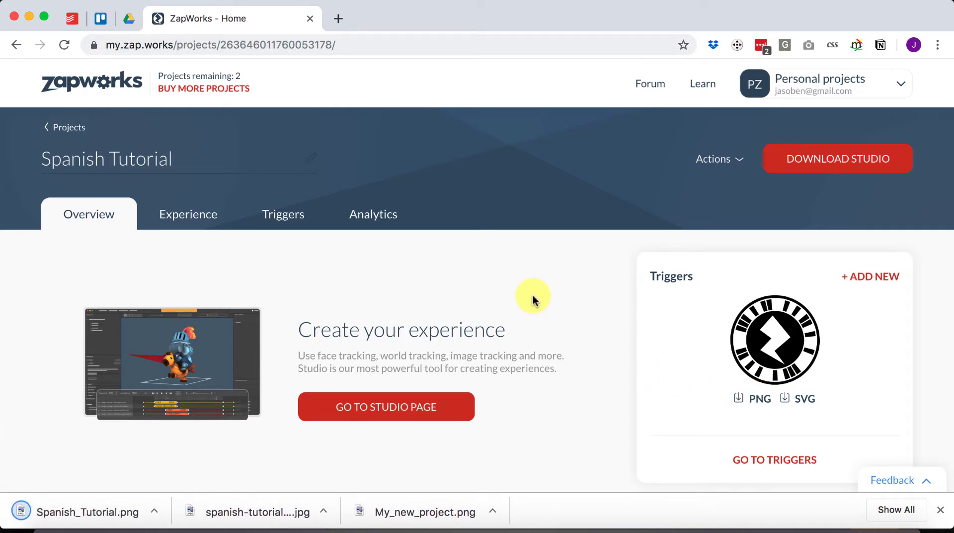
# - Open Google Images in a new browser tab and search for heart anatomy
pyautogui.click(336, 20)
pyautogui.write('image')
pyautogui.press('Return')
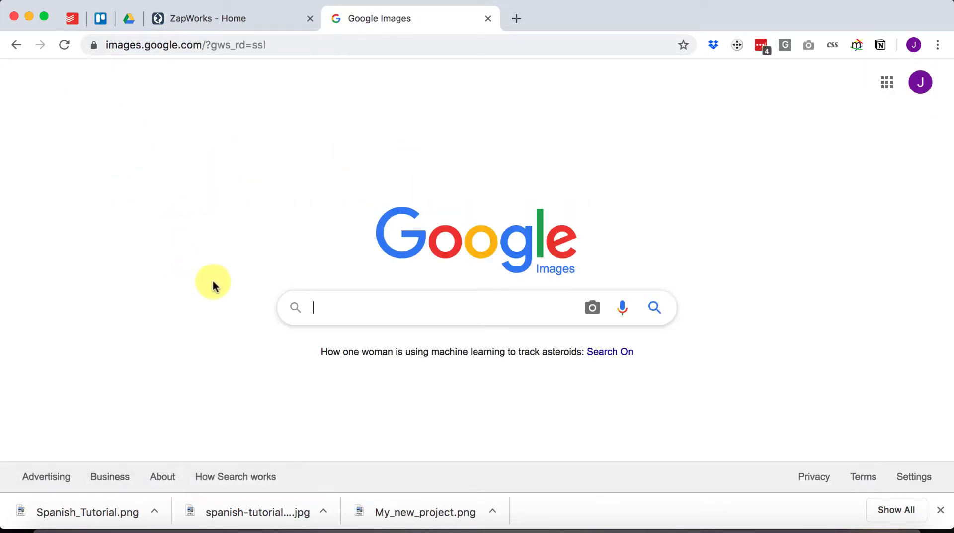
pyautogui.write('heart ana')
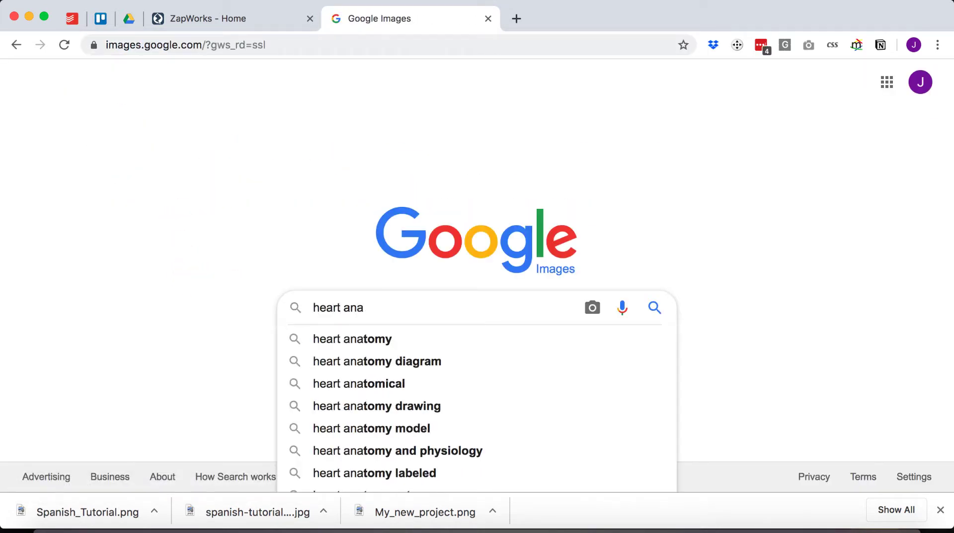
pyautogui.click(342, 340)
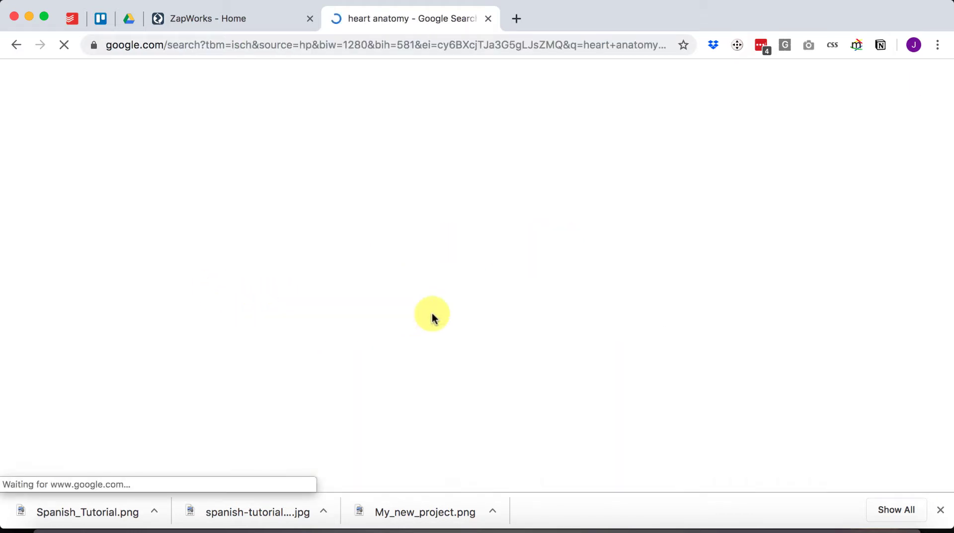
# - Save the healthblog.uofmhealth.org human heart illustration without labels as spanish-tutorial-heart in JPEG format in the Augmented Reality folder, replacing the existing file
pyautogui.scroll(-2, 432, 317)
pyautogui.scroll(-5, 434, 318)
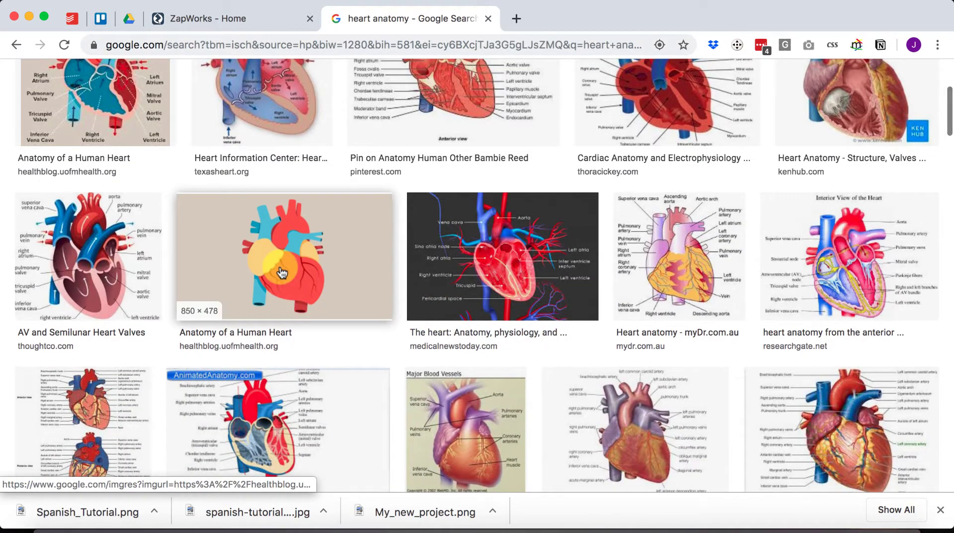
pyautogui.click(298, 309)
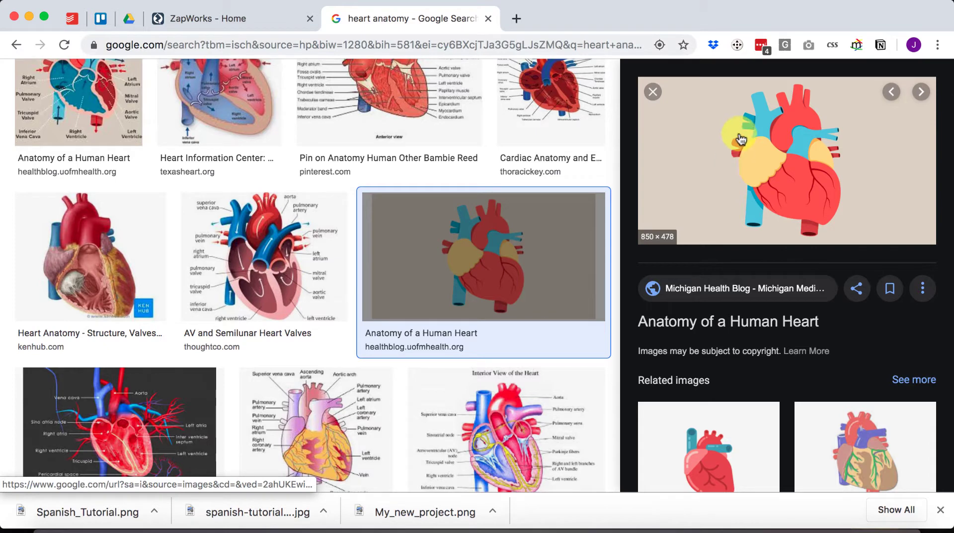
pyautogui.rightClick(741, 139)
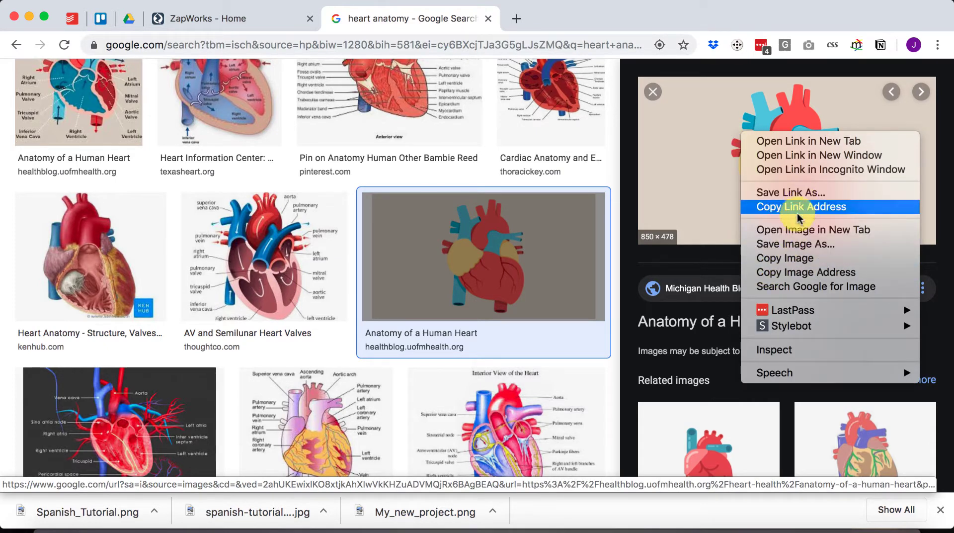
pyautogui.click(793, 244)
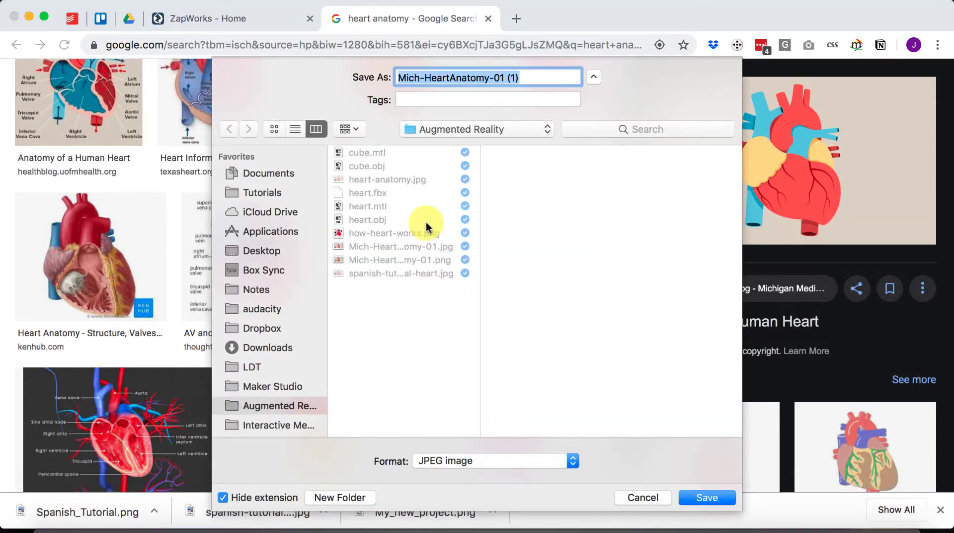
pyautogui.click(400, 273)
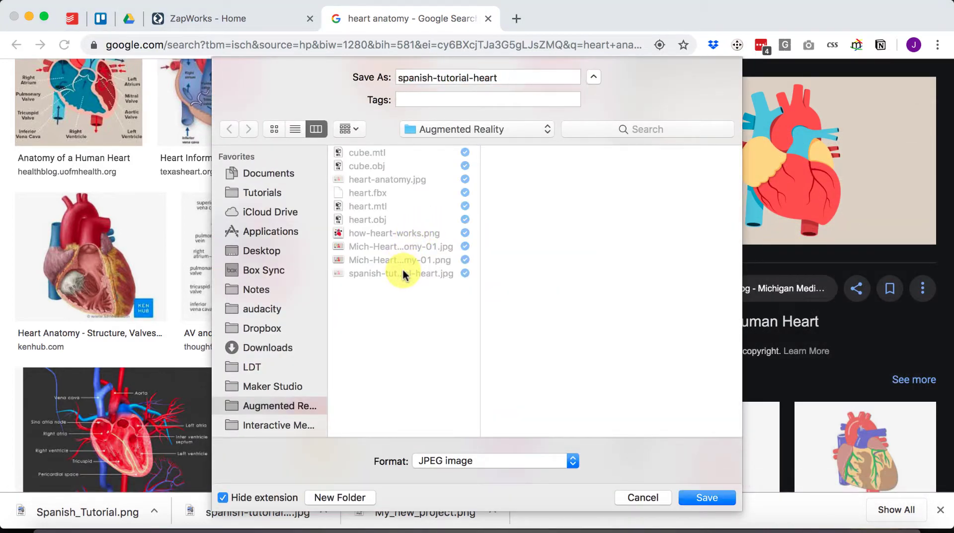
pyautogui.click(710, 501)
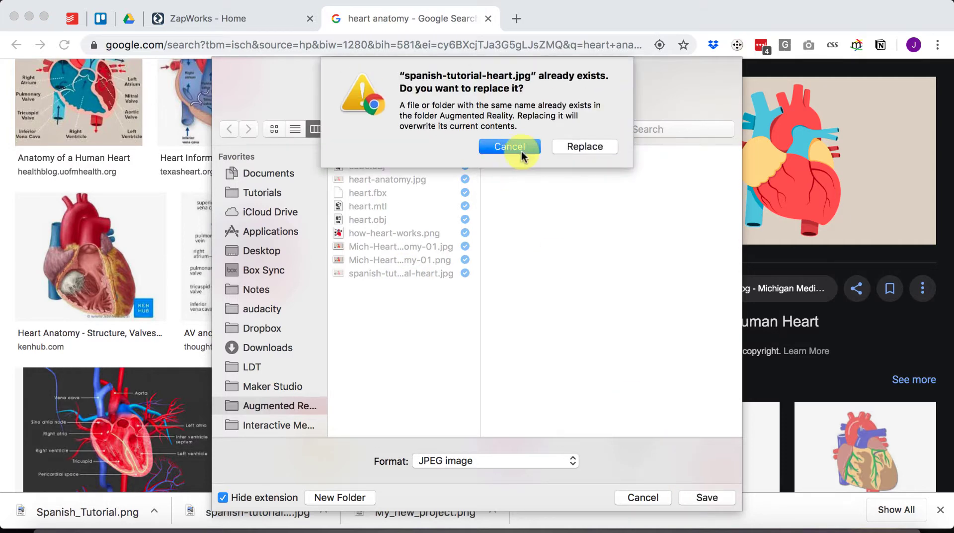
pyautogui.click(596, 146)
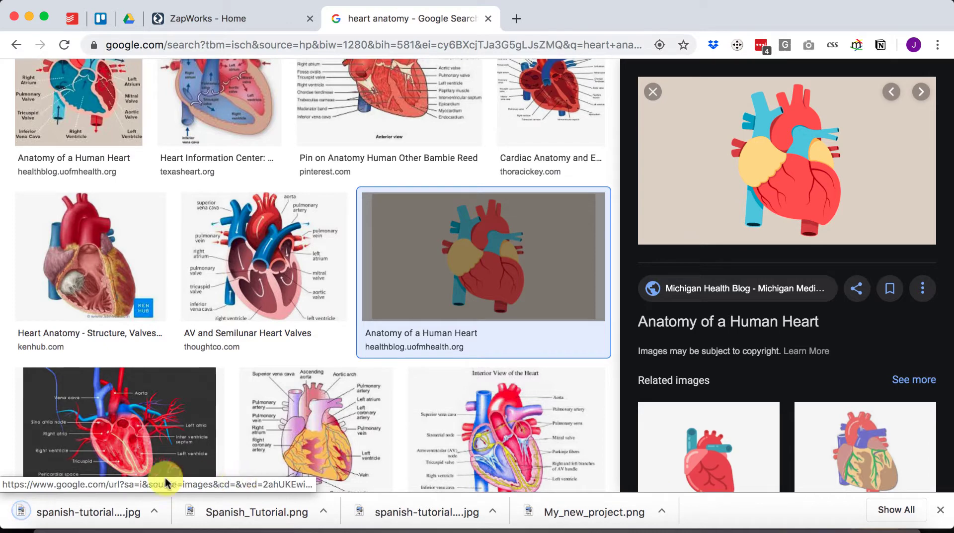
# - Open the downloaded heart image in Preview, and open Spanish_Tutorial.png from the Downloads folder beside it
pyautogui.click(97, 515)
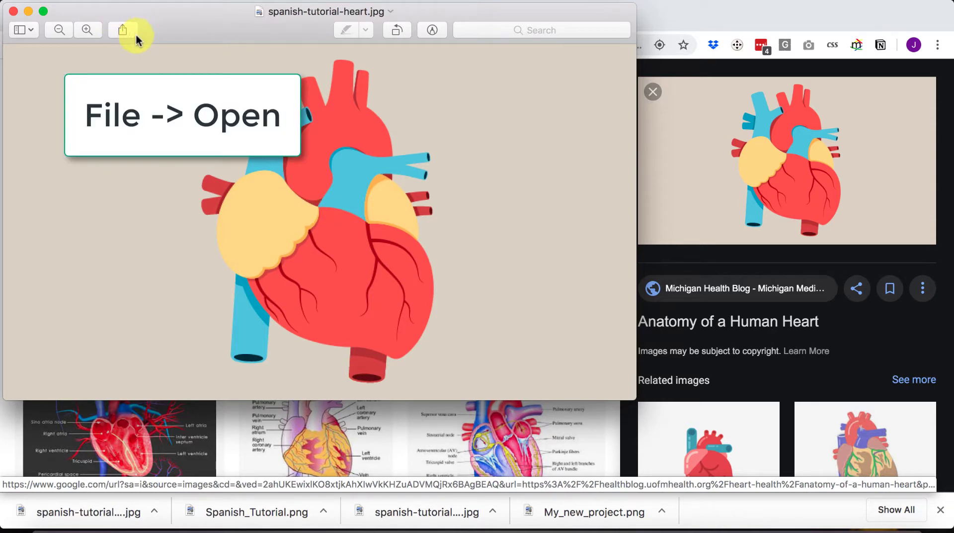
pyautogui.click(106, 1)
pyautogui.click(118, 25)
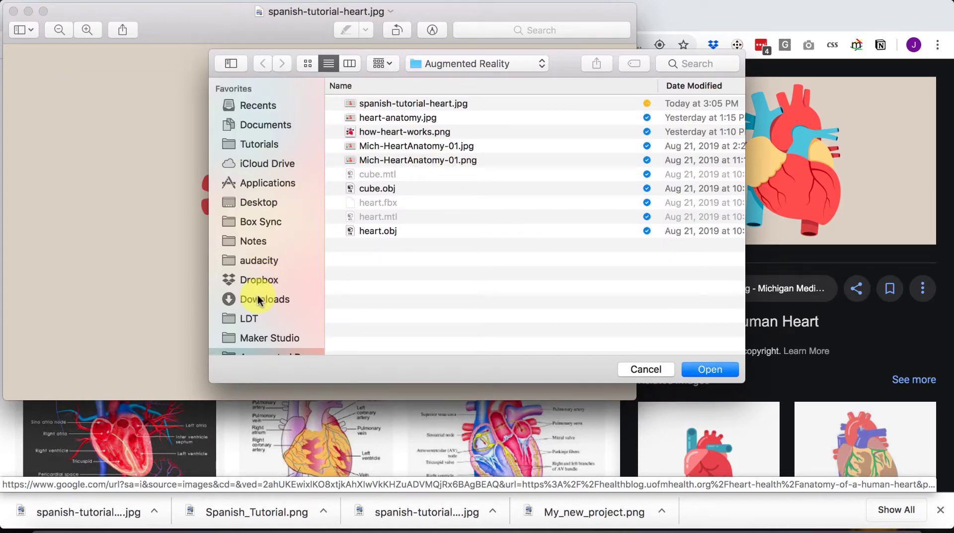
pyautogui.click(253, 299)
pyautogui.doubleClick(398, 103)
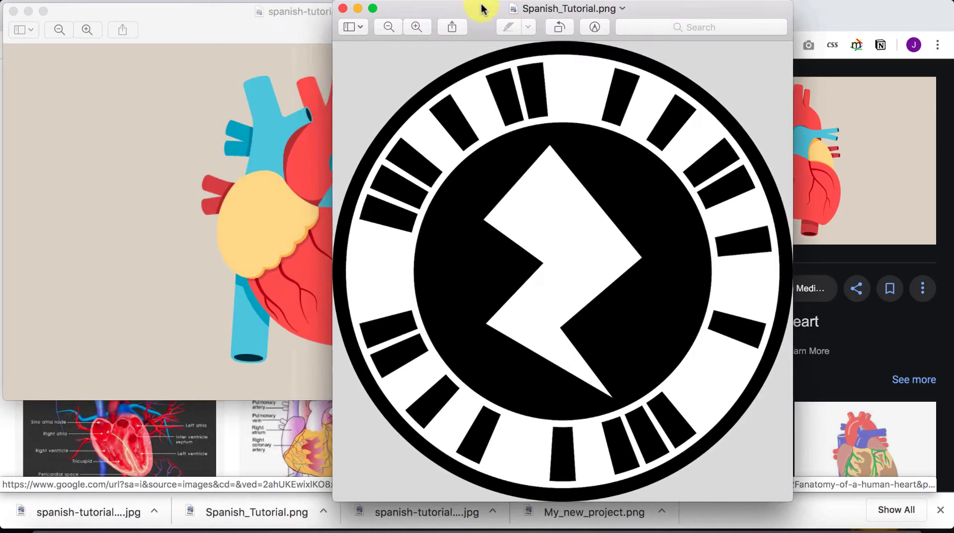
pyautogui.moveTo(486, 10); pyautogui.dragTo(502, 22)
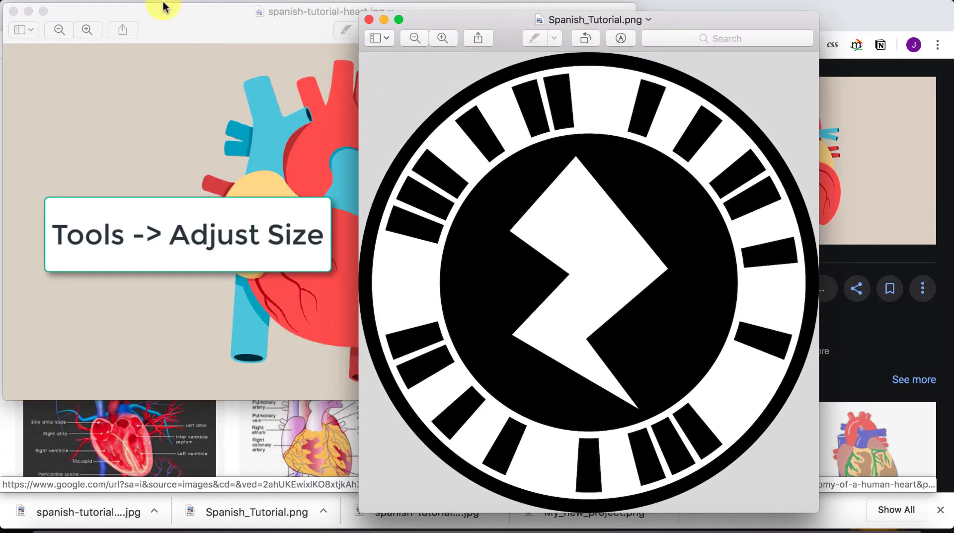
# - Resize the zapcode image proportionally to a width of 300 pixels
pyautogui.click(230, 0)
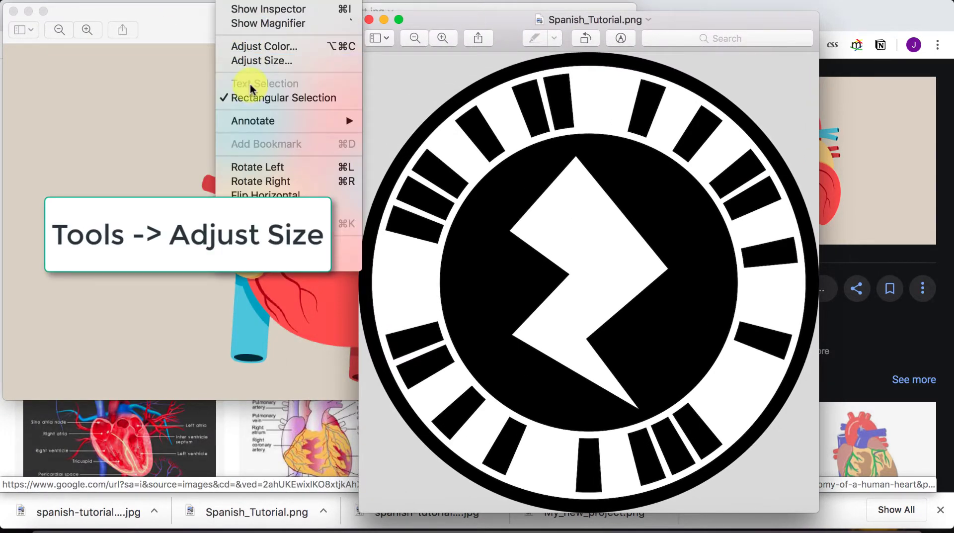
pyautogui.click(278, 60)
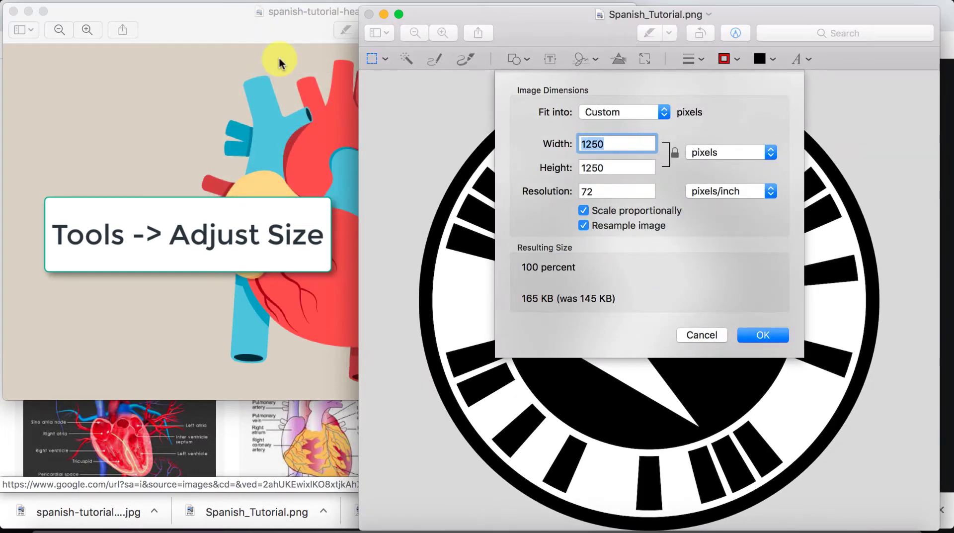
pyautogui.write('300')
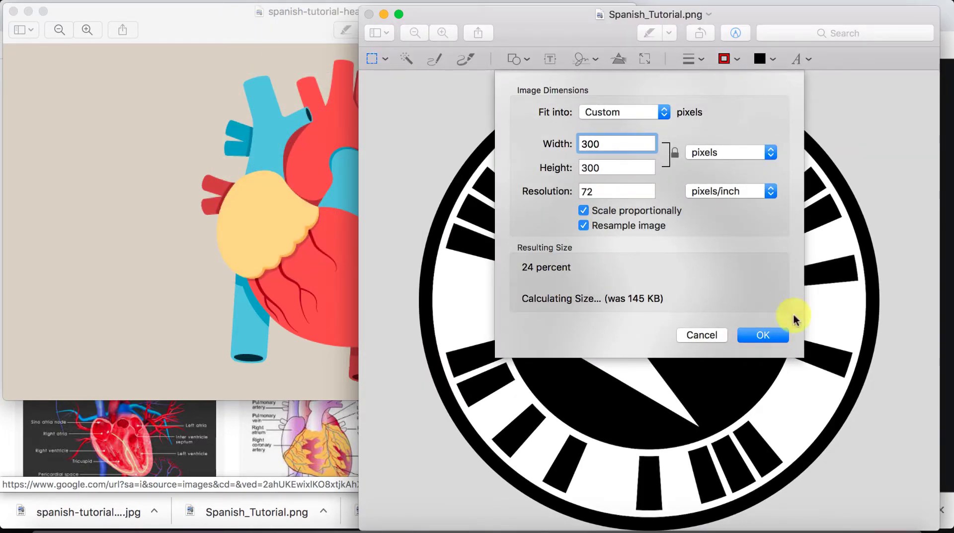
pyautogui.click(768, 337)
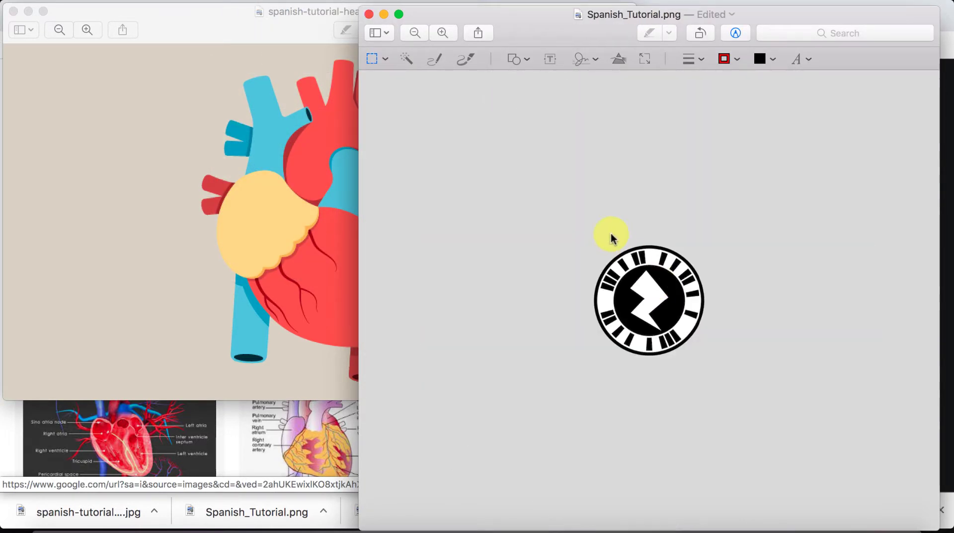
# - Copy the entire zapcode image and paste it into the spanish-tutorial-heart.jpg image
pyautogui.click(139, 1)
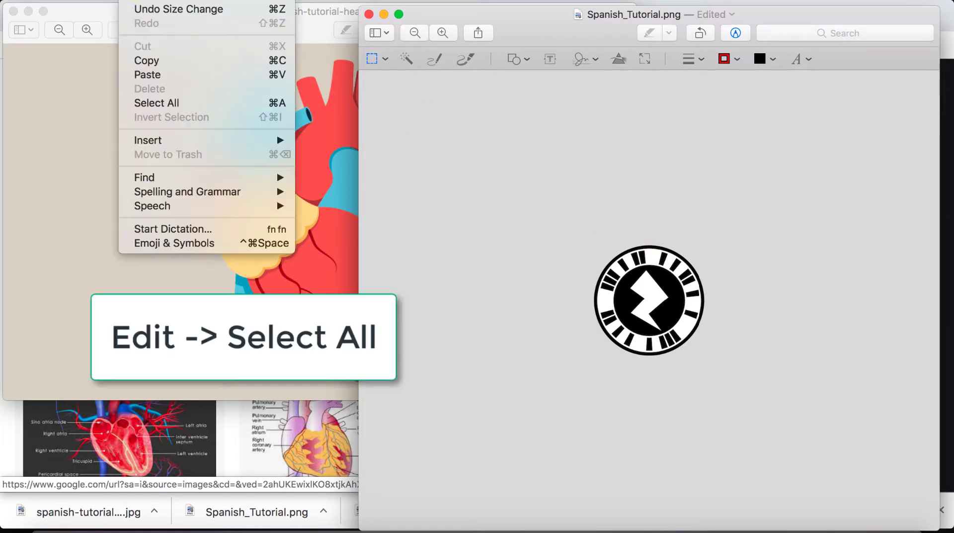
pyautogui.click(149, 100)
pyautogui.click(140, 2)
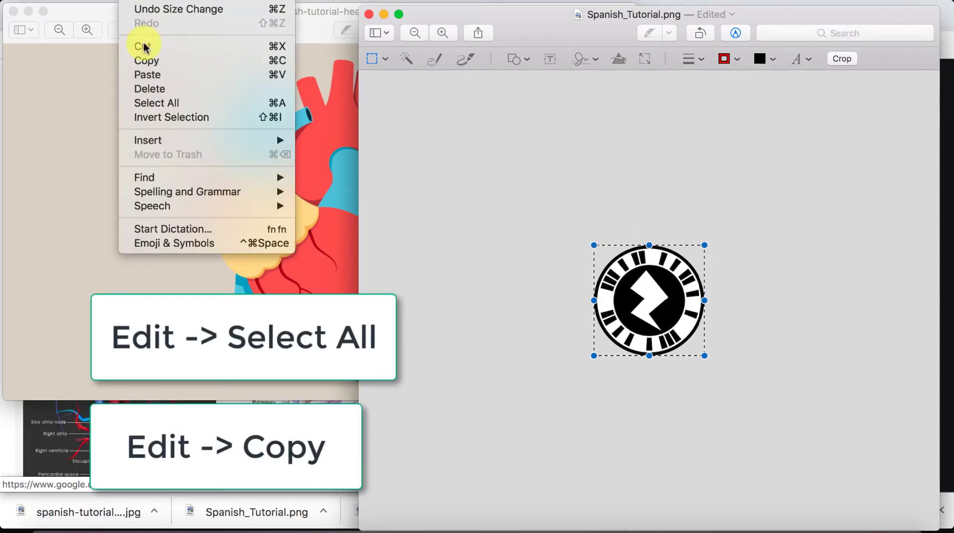
pyautogui.click(147, 57)
pyautogui.click(174, 23)
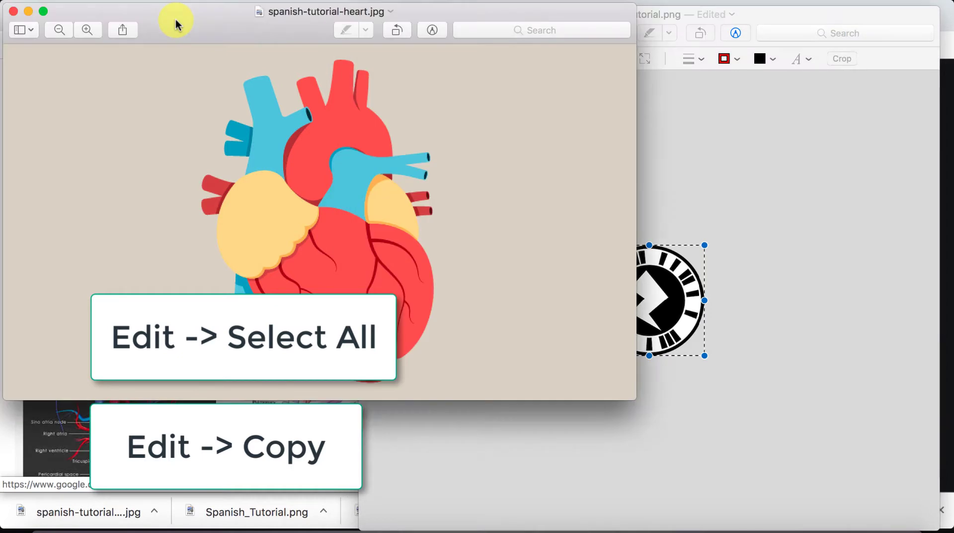
pyautogui.click(140, 1)
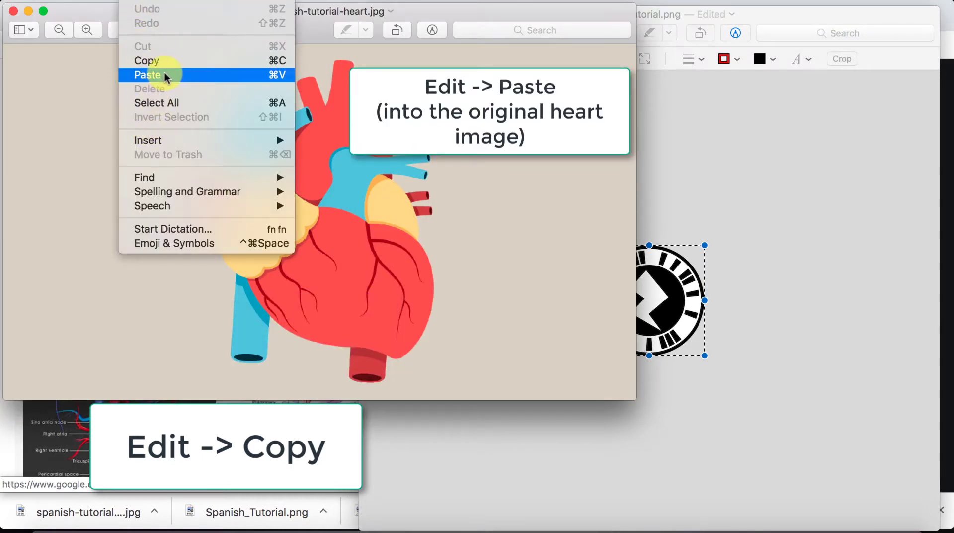
pyautogui.click(150, 75)
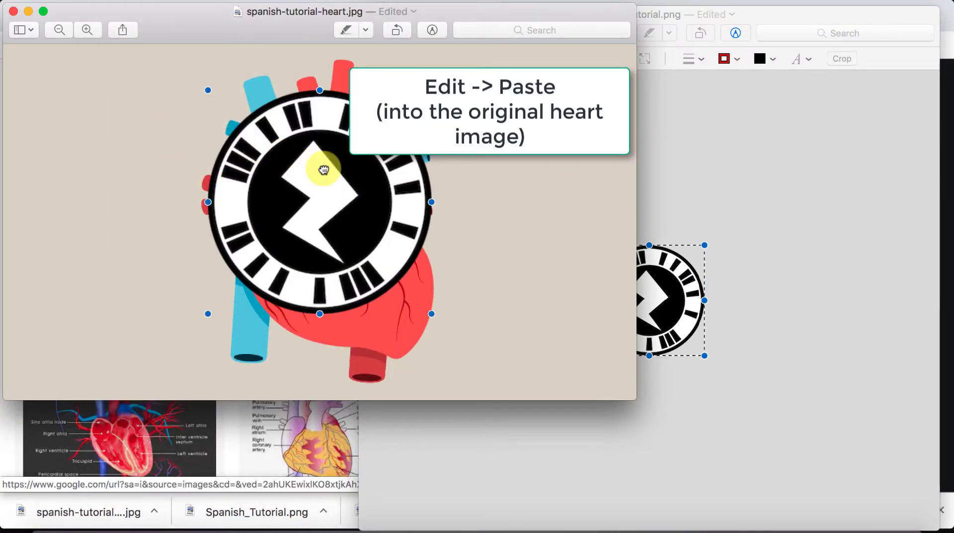
# - Shrink the pasted zapcode into the lower-left corner of the heart picture, clear of the heart, and save the image
pyautogui.moveTo(319, 166); pyautogui.dragTo(139, 234)
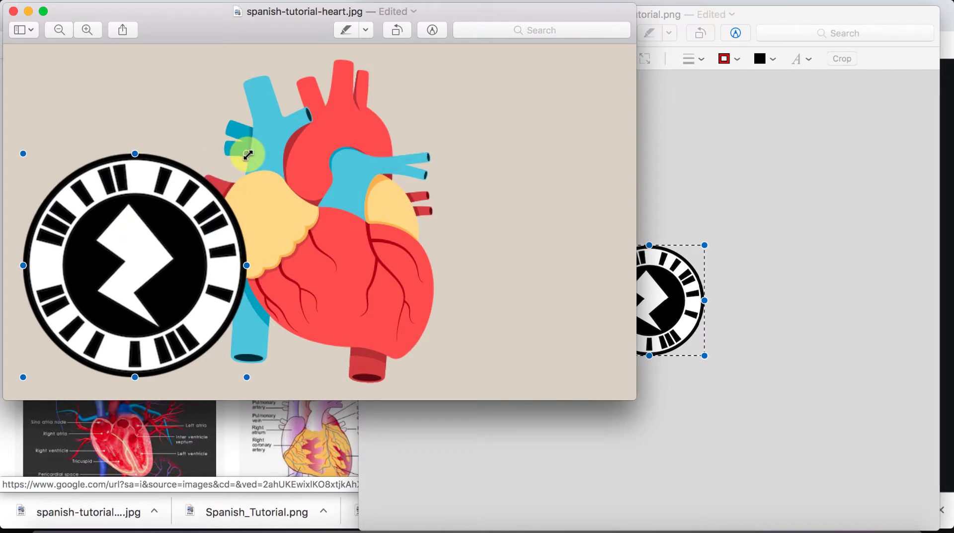
pyautogui.moveTo(237, 163); pyautogui.dragTo(150, 241)
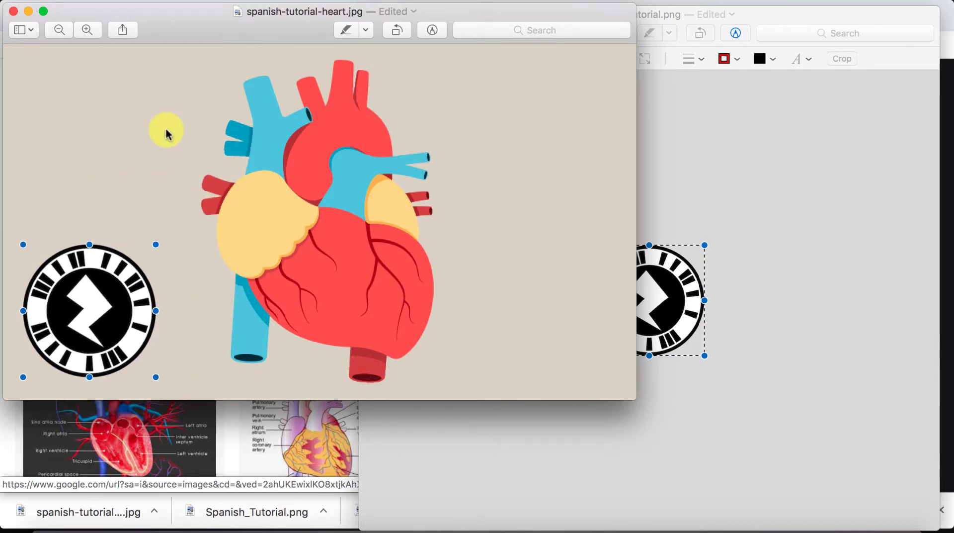
pyautogui.click(99, 0)
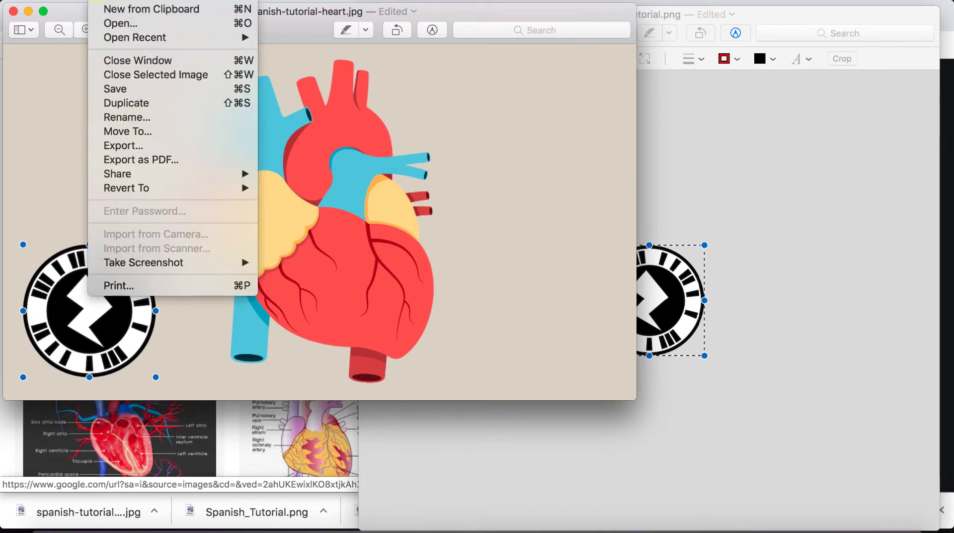
pyautogui.click(120, 89)
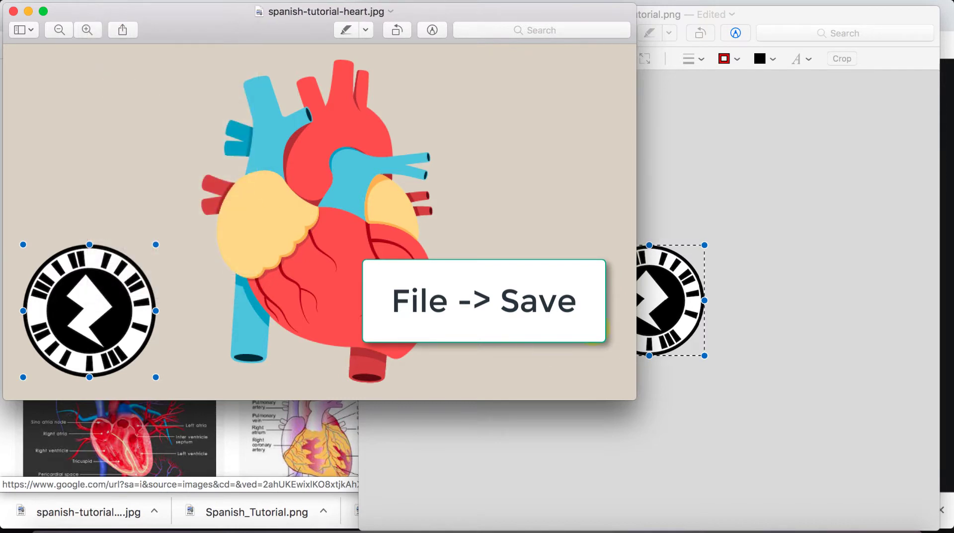
# - Switch to ZapWorks Studio by launching it through a system search
pyautogui.press('super+space')
pyautogui.write('z')
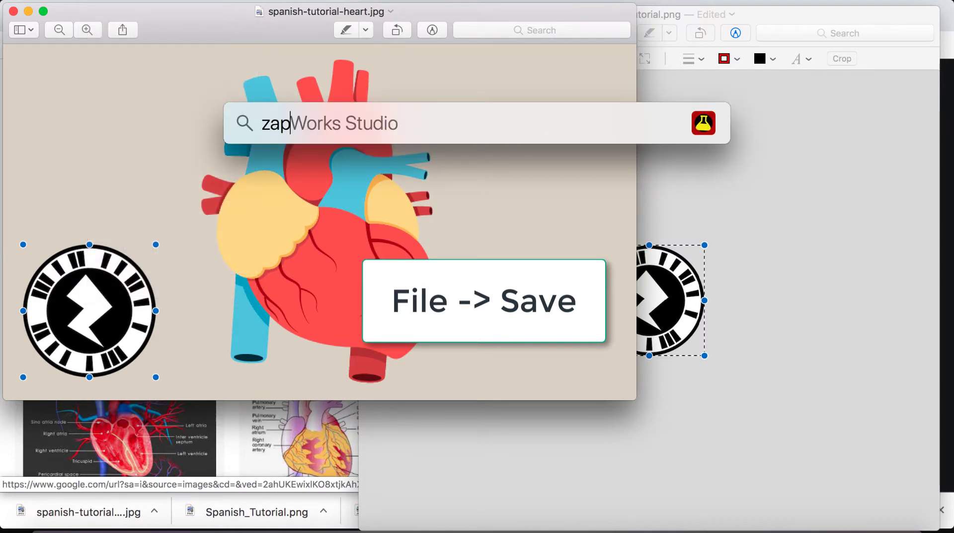
pyautogui.write('ap')
pyautogui.press('Return')
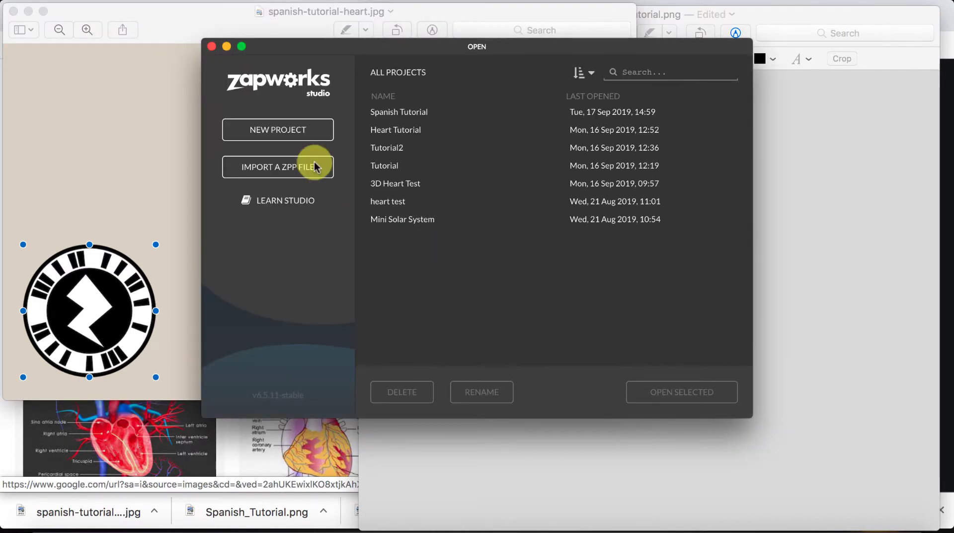
# - Create a new blank project and name it Spanish Tutorial 2, after trying the name Spanish Tutorial
pyautogui.click(276, 128)
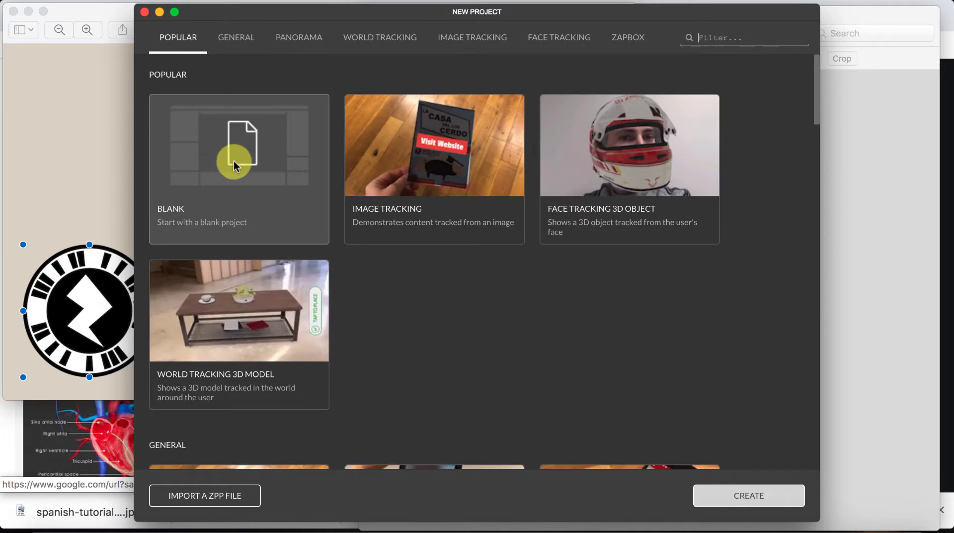
pyautogui.click(749, 496)
pyautogui.write('Spanish')
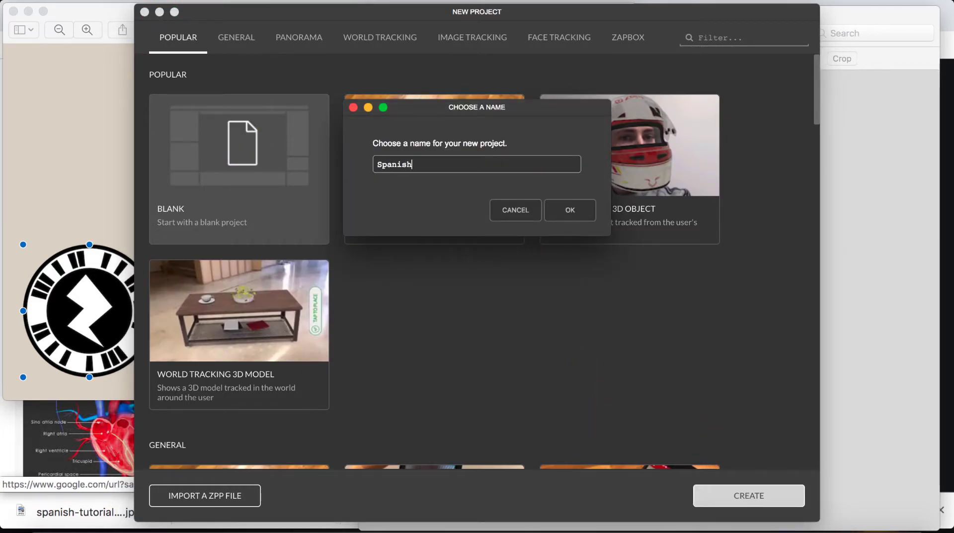
pyautogui.write(' Tutorial')
pyautogui.press('Return')
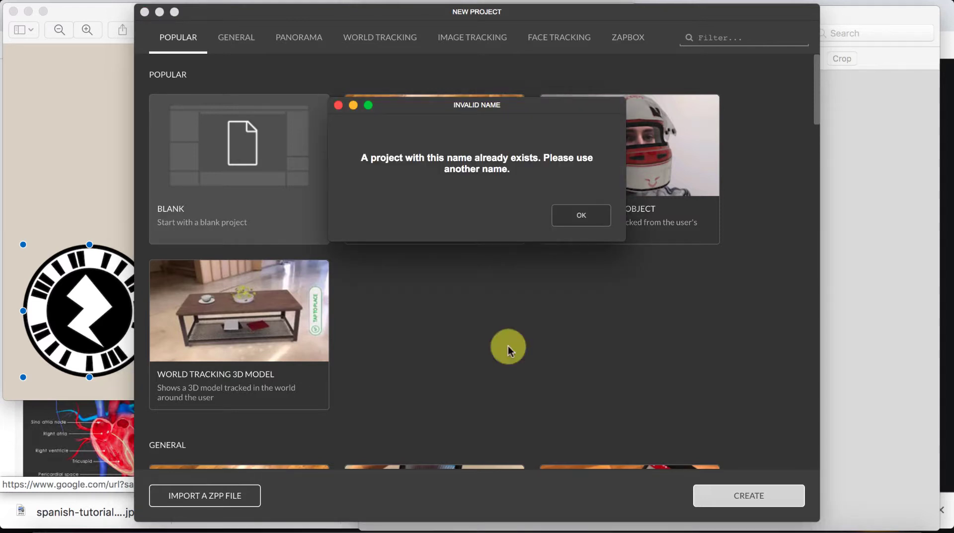
pyautogui.click(579, 213)
pyautogui.write('sh Tutorial 2')
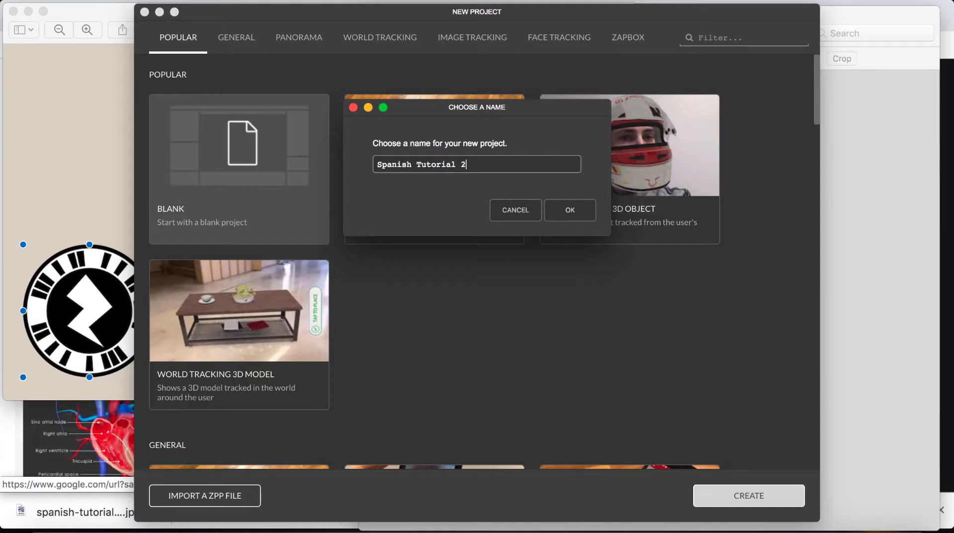
pyautogui.press('Return')
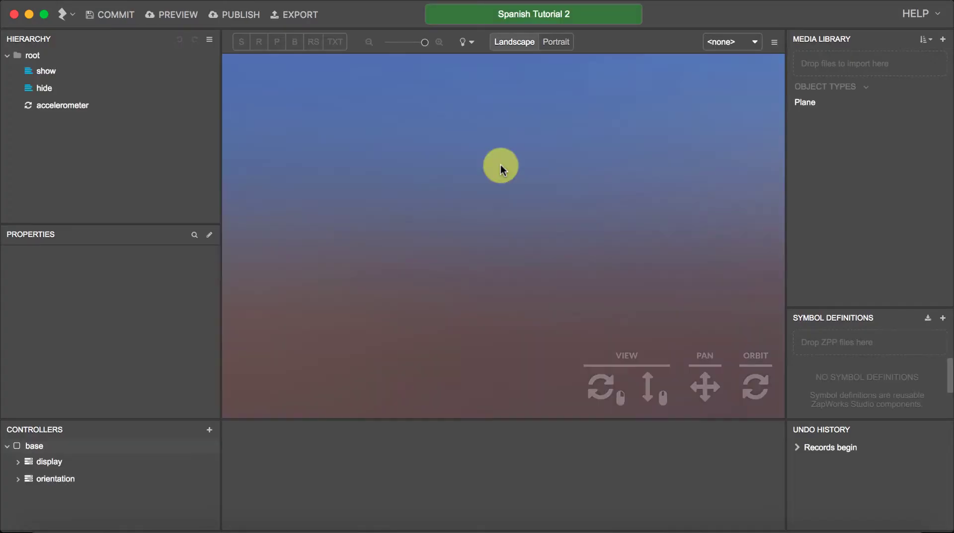
# - Train spanish-tutorial-heart.jpg as a flat target image and add the resulting target to root in the hierarchy
pyautogui.click(942, 39)
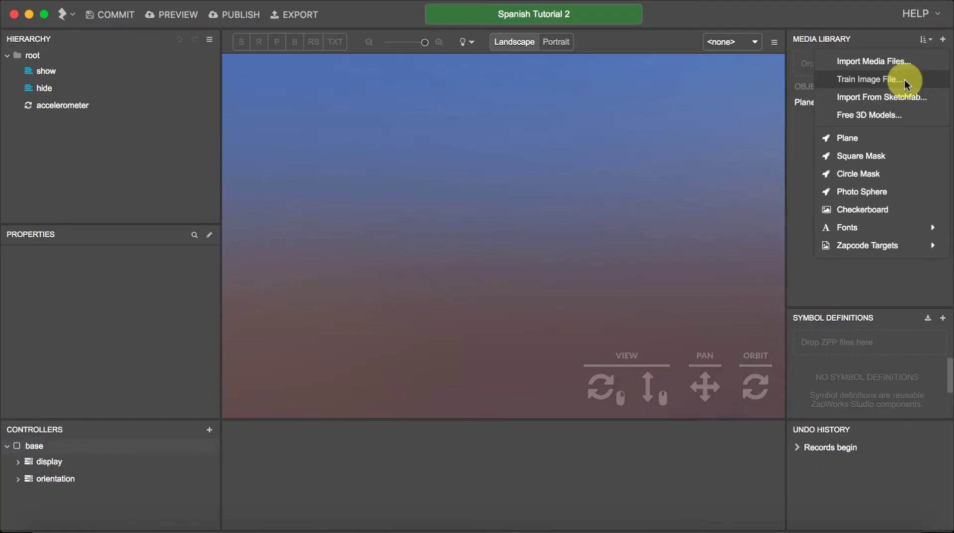
pyautogui.click(850, 174)
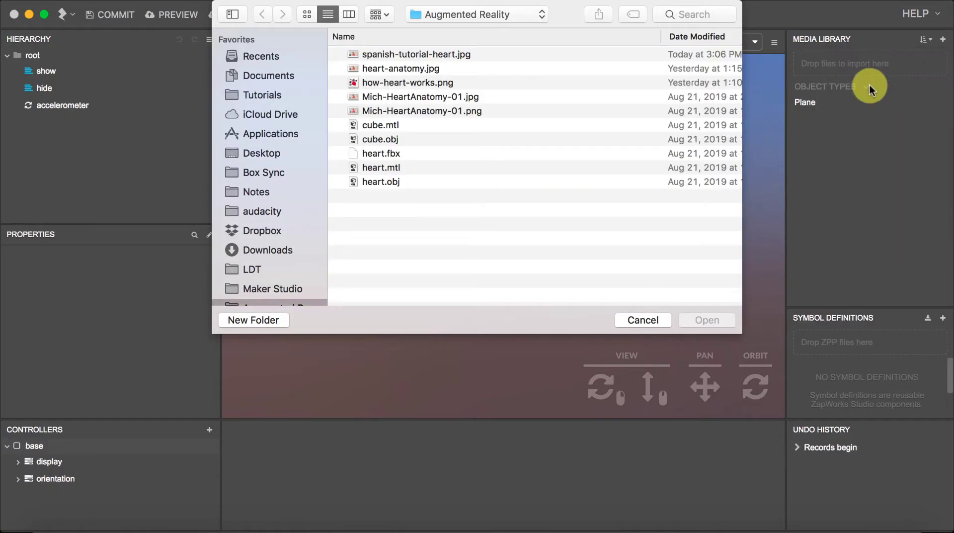
pyautogui.click(465, 55)
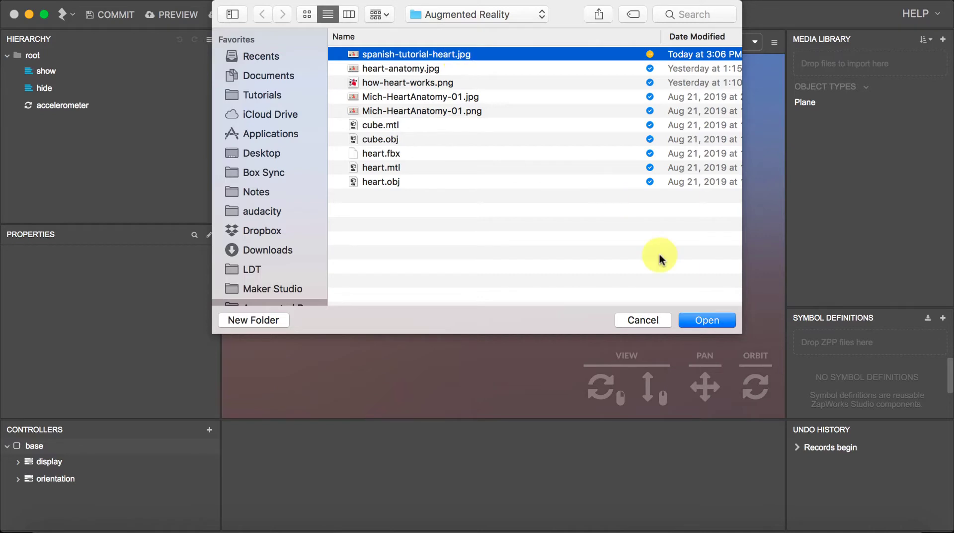
pyautogui.click(706, 319)
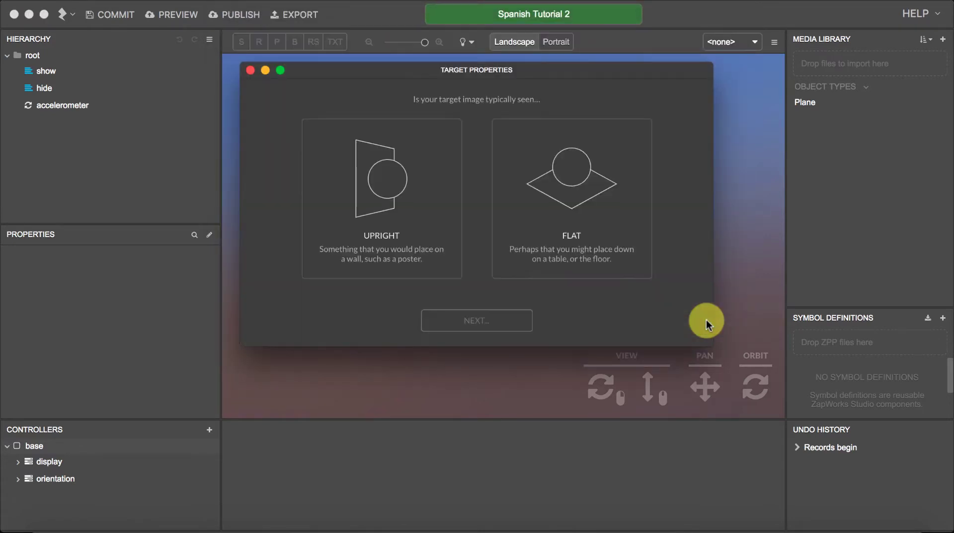
pyautogui.click(600, 201)
pyautogui.click(484, 320)
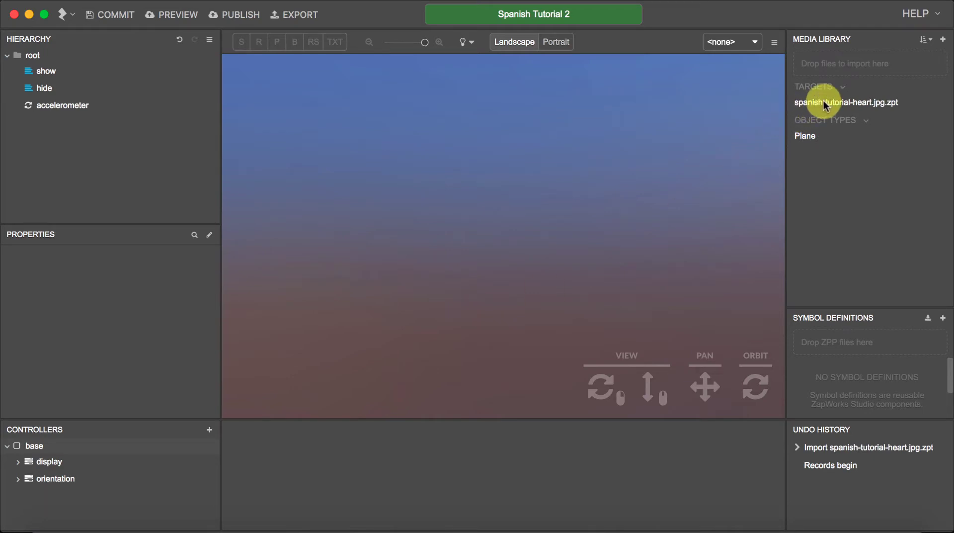
pyautogui.moveTo(824, 105); pyautogui.dragTo(70, 57)
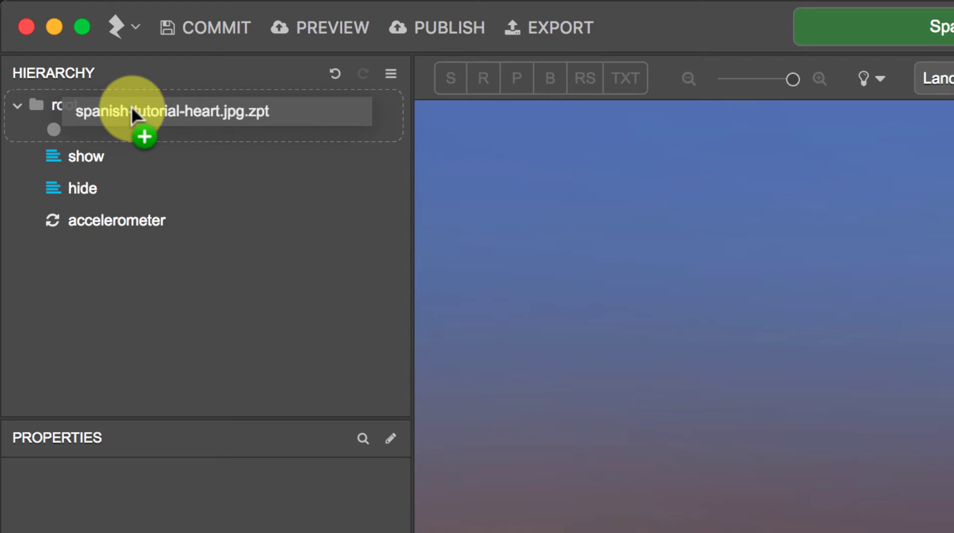
pyautogui.moveTo(131, 106); pyautogui.dragTo(131, 108)
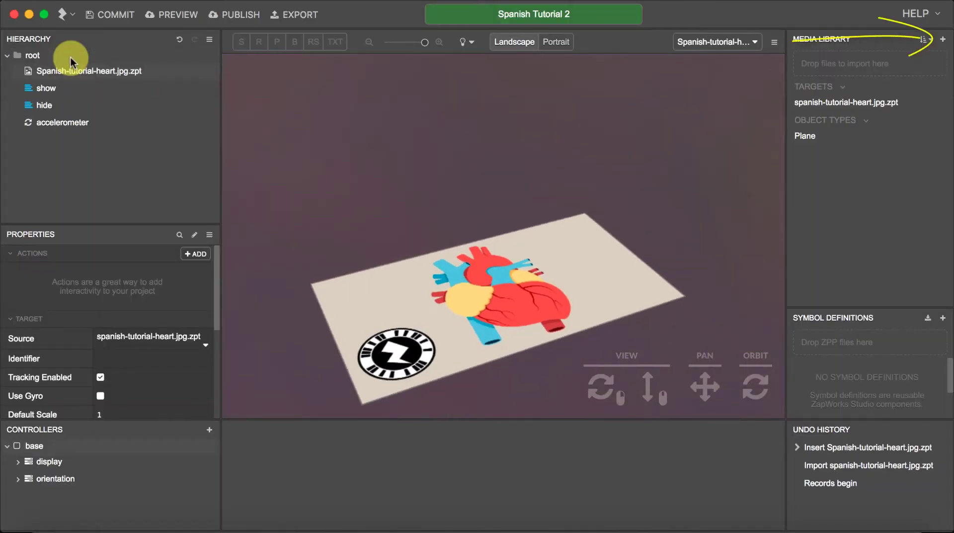
# - Start a model import from Sketchfab and authorize ZapWorks Studio to access the Sketchfab account
pyautogui.click(943, 40)
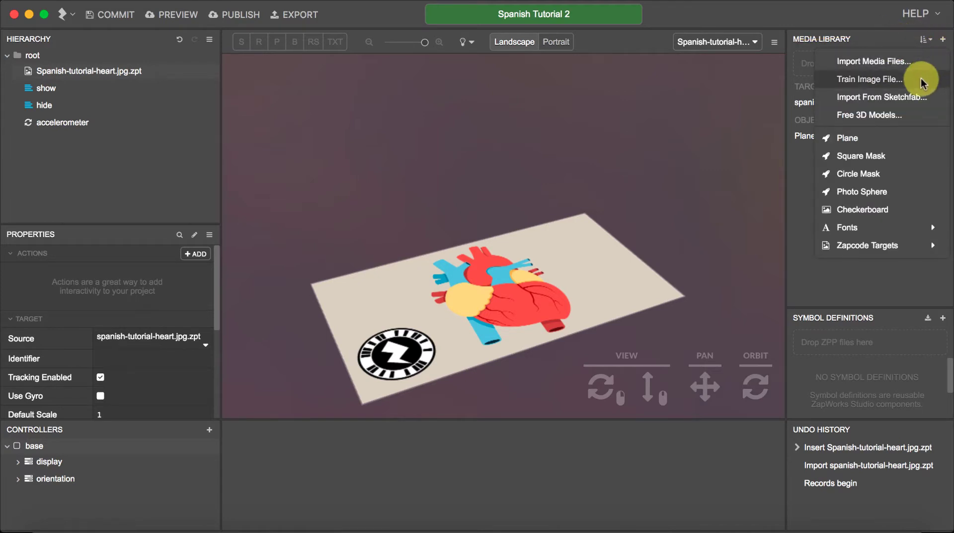
pyautogui.click(914, 97)
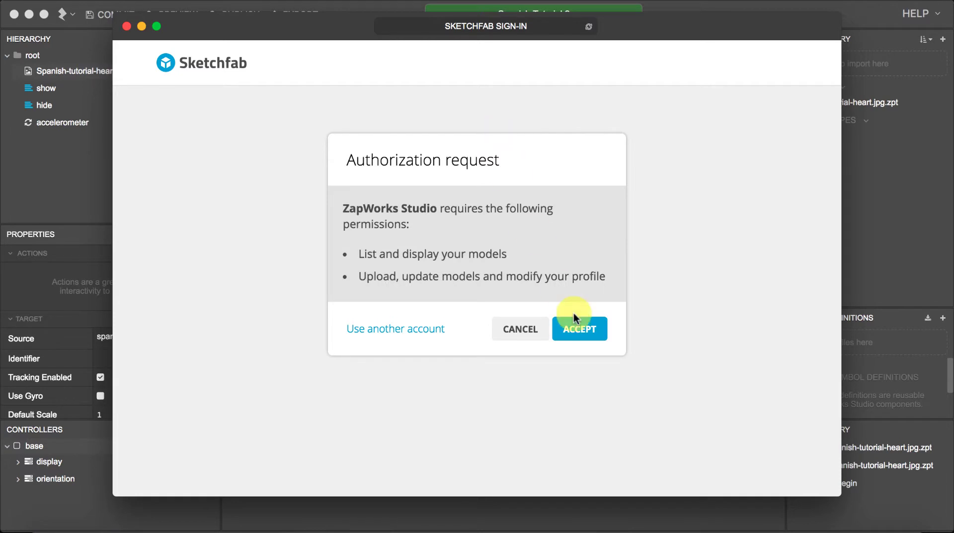
pyautogui.click(576, 328)
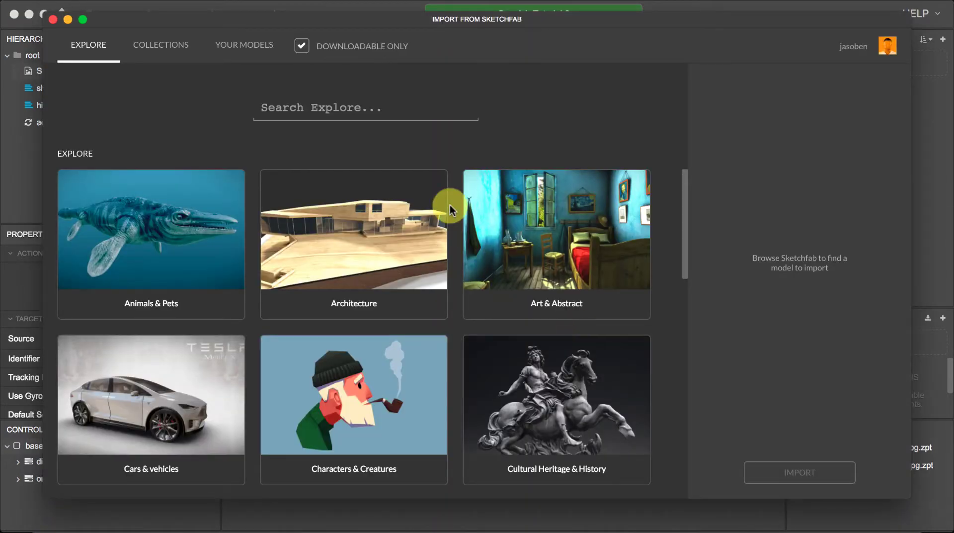
# - Search Sketchfab for "heart" and import the Heart Anatomy model, keeping its suggested name and the default 3D import settings
pyautogui.write('heart')
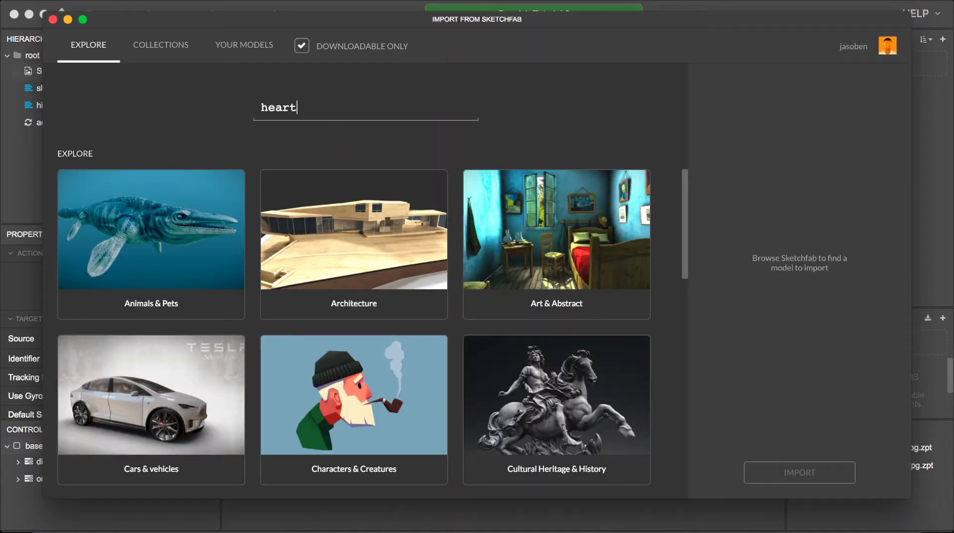
pyautogui.press('Return')
pyautogui.scroll(-10, 383, 343)
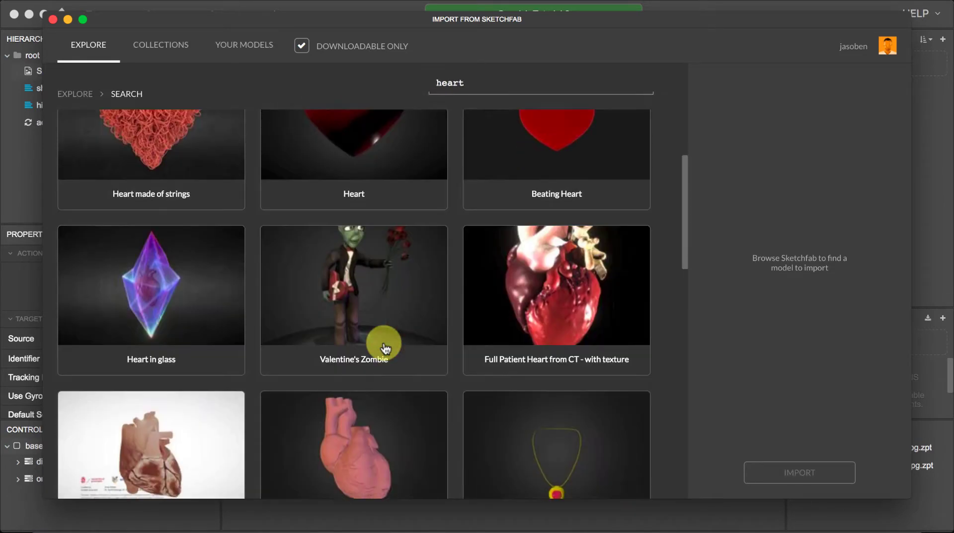
pyautogui.scroll(-13, 384, 348)
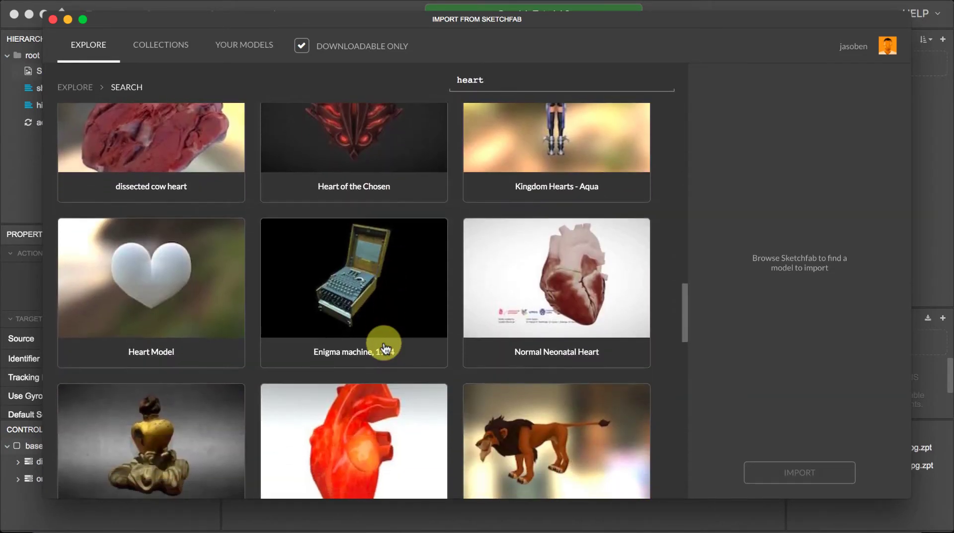
pyautogui.scroll(-16, 383, 348)
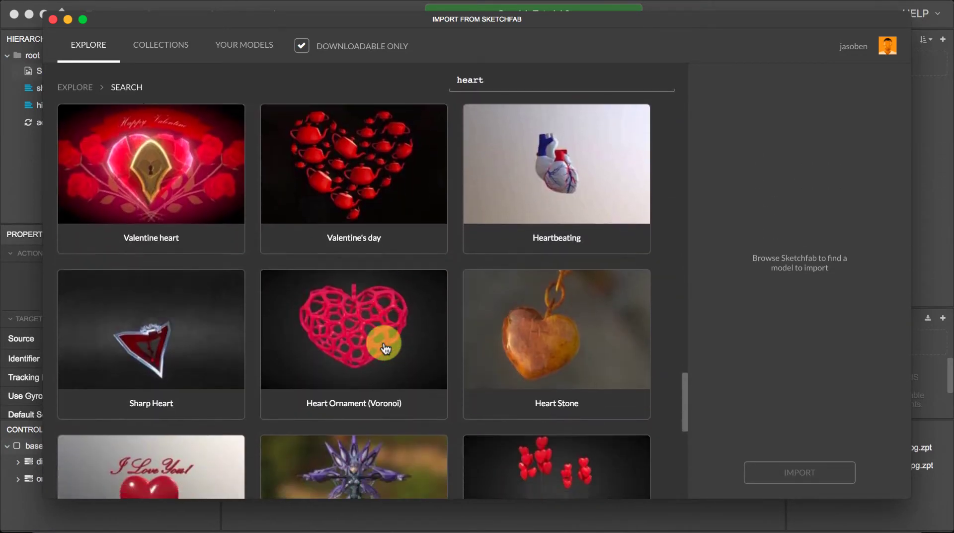
pyautogui.scroll(-6, 383, 348)
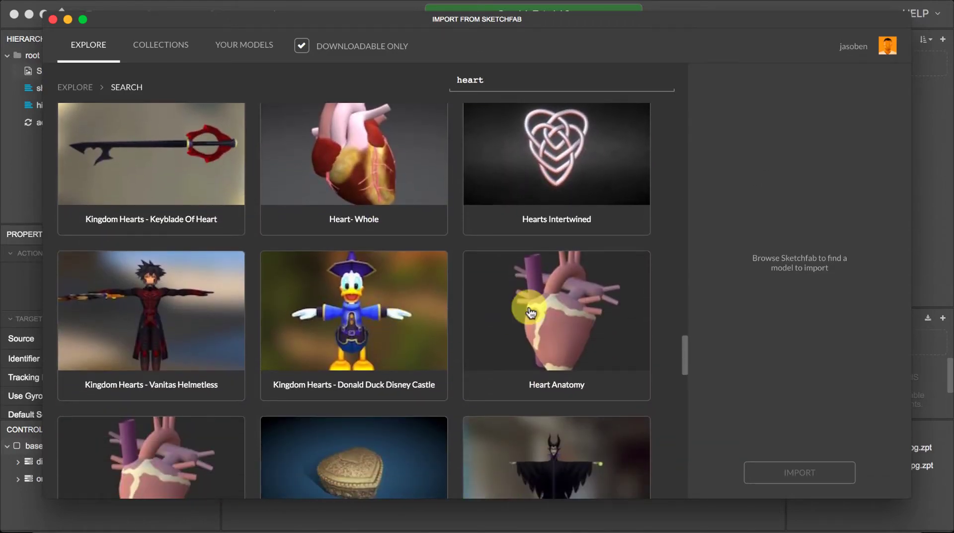
pyautogui.click(529, 305)
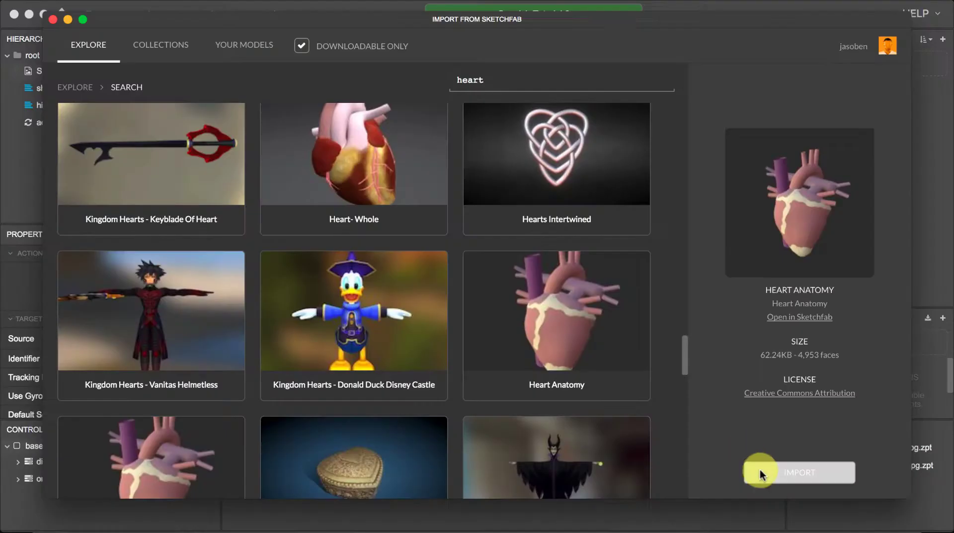
pyautogui.click(805, 472)
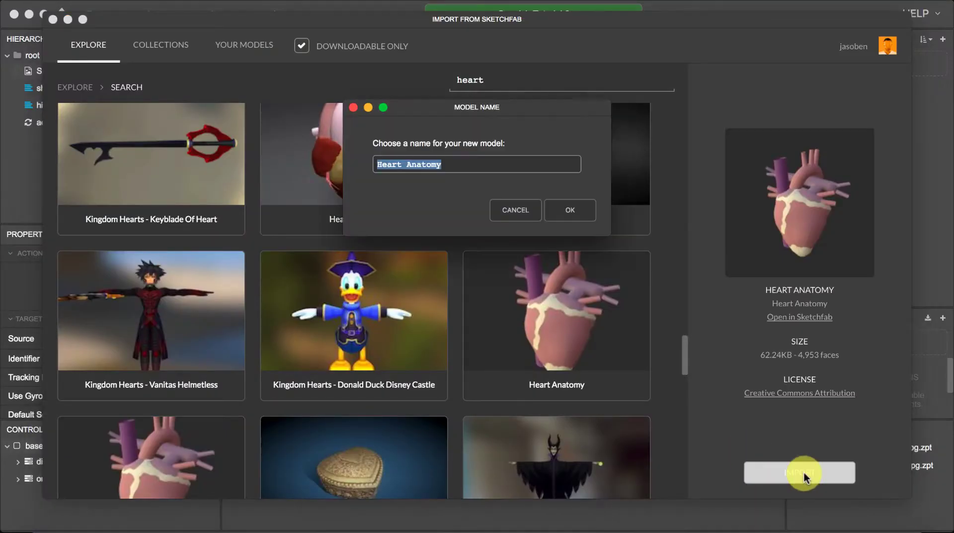
pyautogui.click(571, 211)
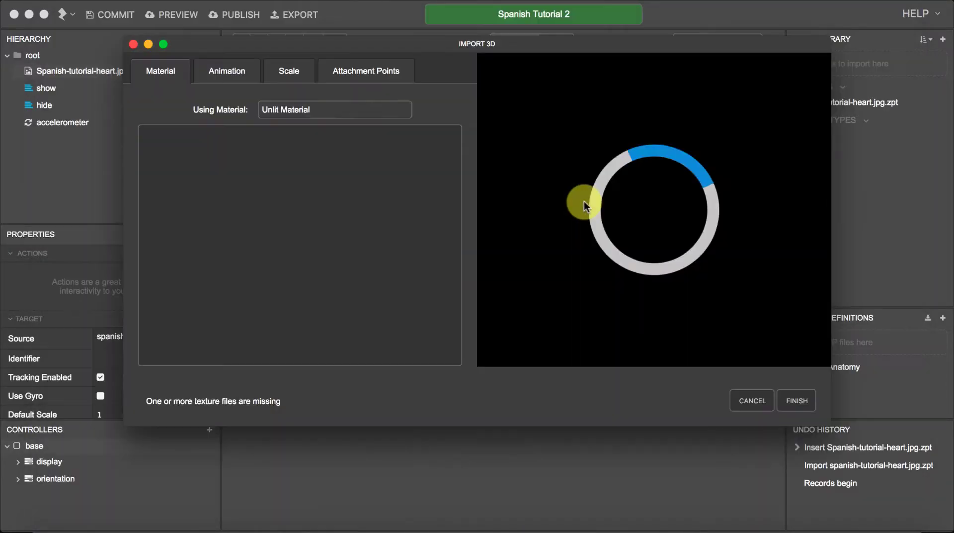
pyautogui.click(795, 399)
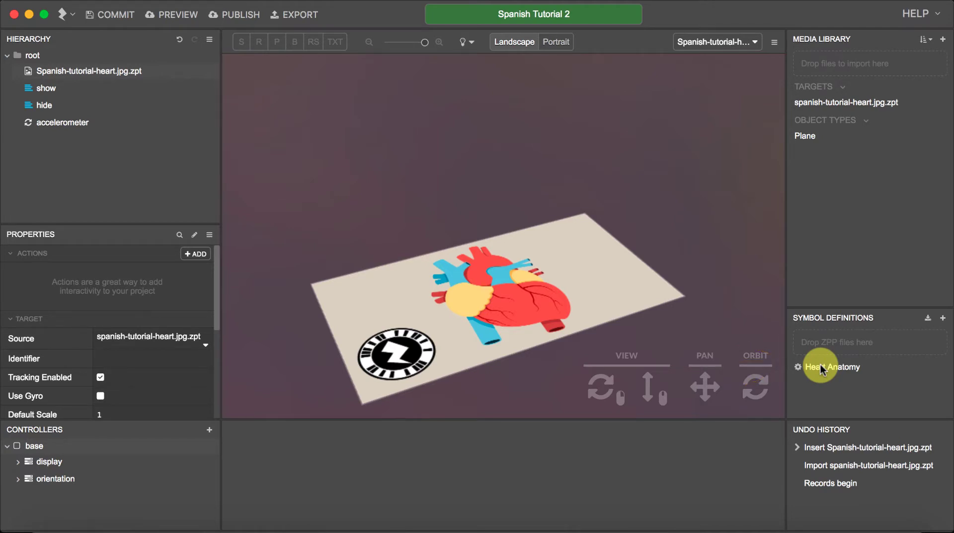
# - Nest the Heart Anatomy symbol under the spanish-tutorial-heart.jpg.zpt target in the hierarchy and select it
pyautogui.moveTo(821, 367); pyautogui.dragTo(76, 76)
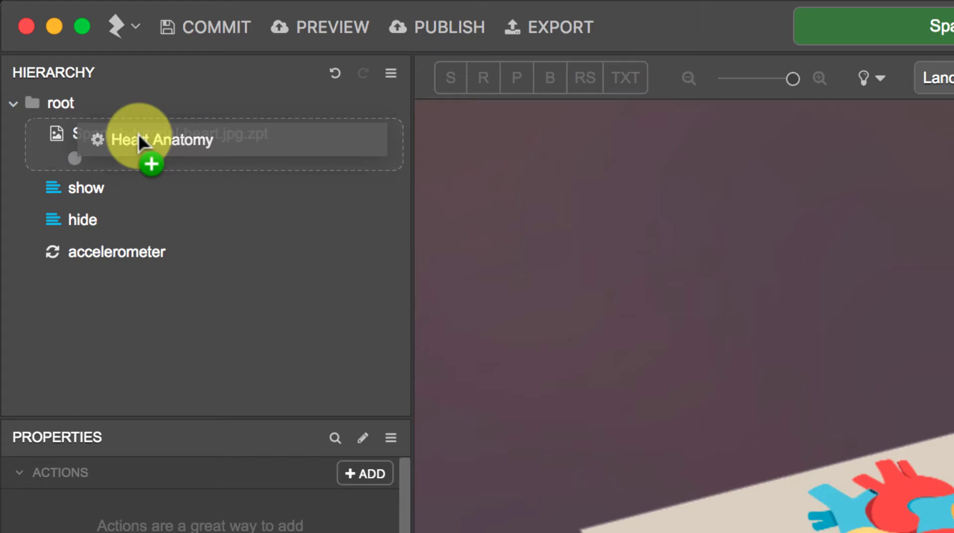
pyautogui.moveTo(139, 136); pyautogui.dragTo(139, 133)
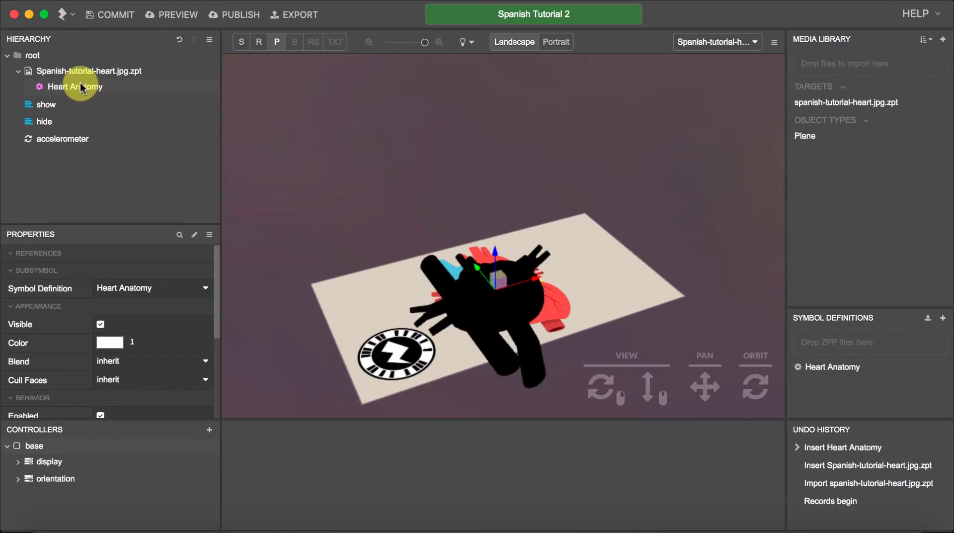
pyautogui.click(81, 87)
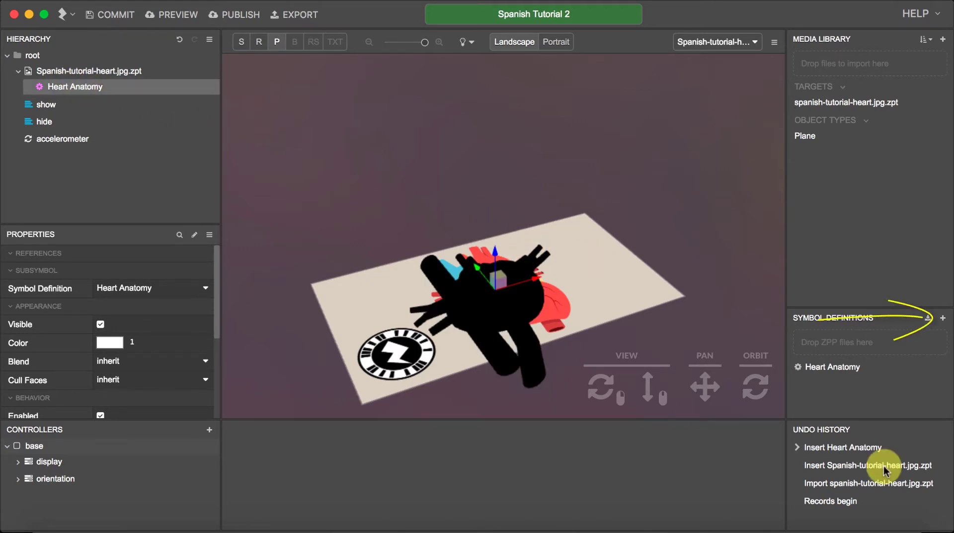
# - Create a Gravity Light symbol with its default name and add it to root, above the heart target in the hierarchy
pyautogui.click(942, 318)
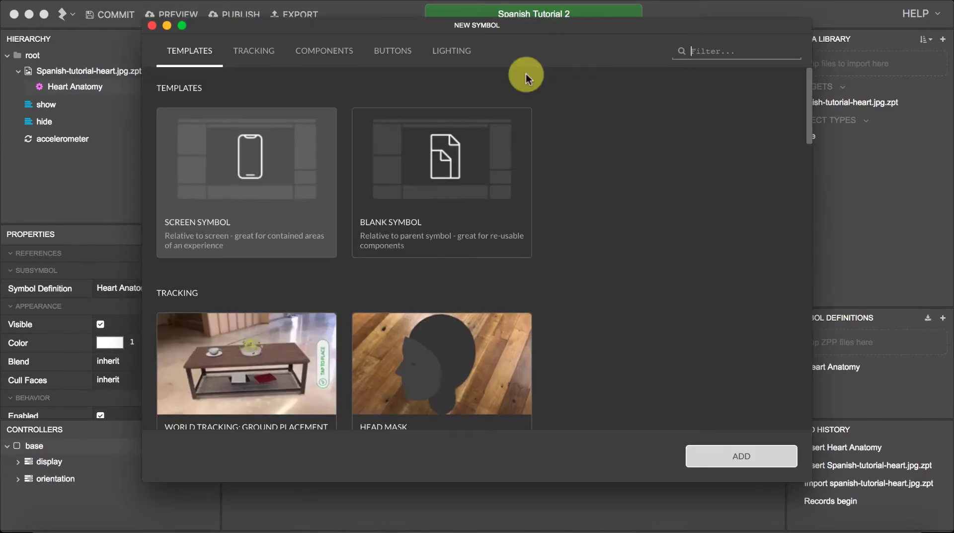
pyautogui.click(452, 53)
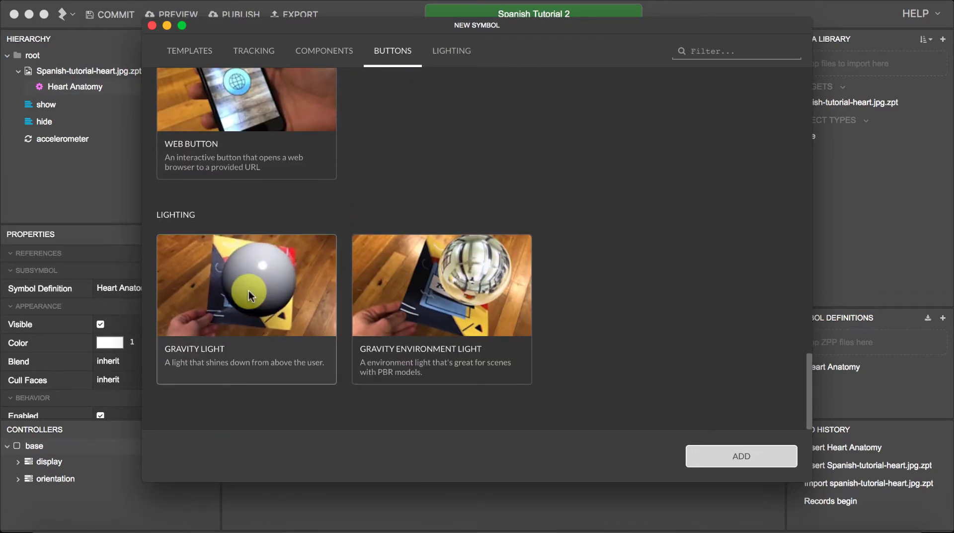
pyautogui.click(249, 291)
pyautogui.click(730, 457)
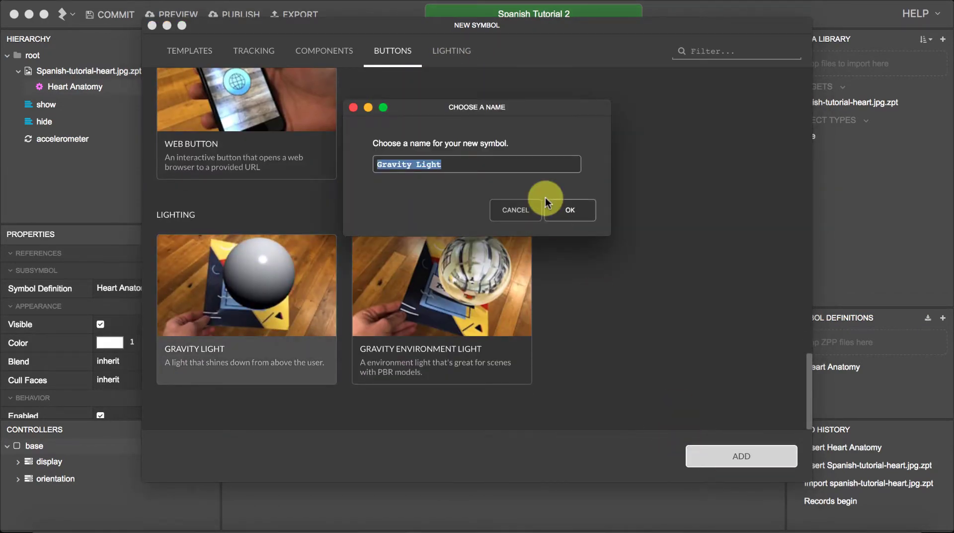
pyautogui.click(569, 211)
pyautogui.click(716, 348)
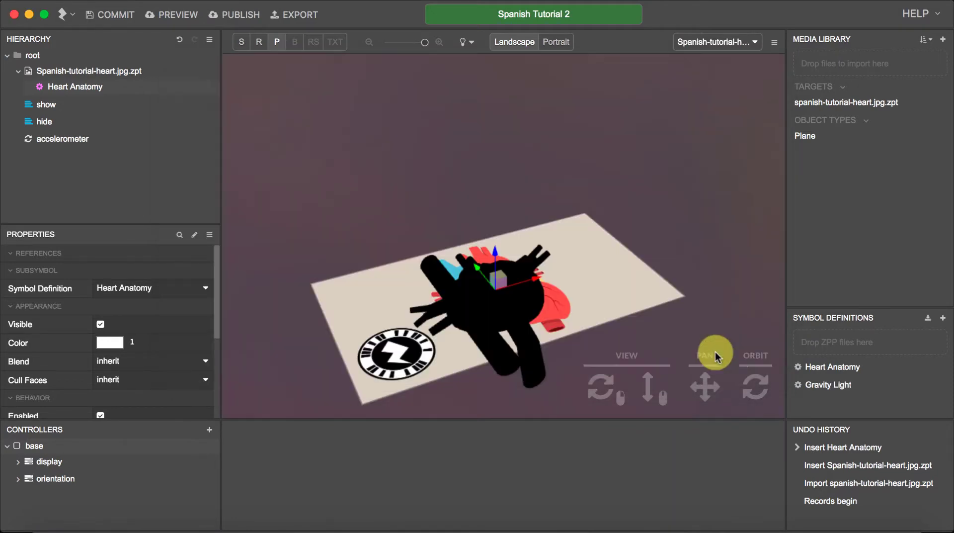
pyautogui.moveTo(824, 387); pyautogui.dragTo(42, 58)
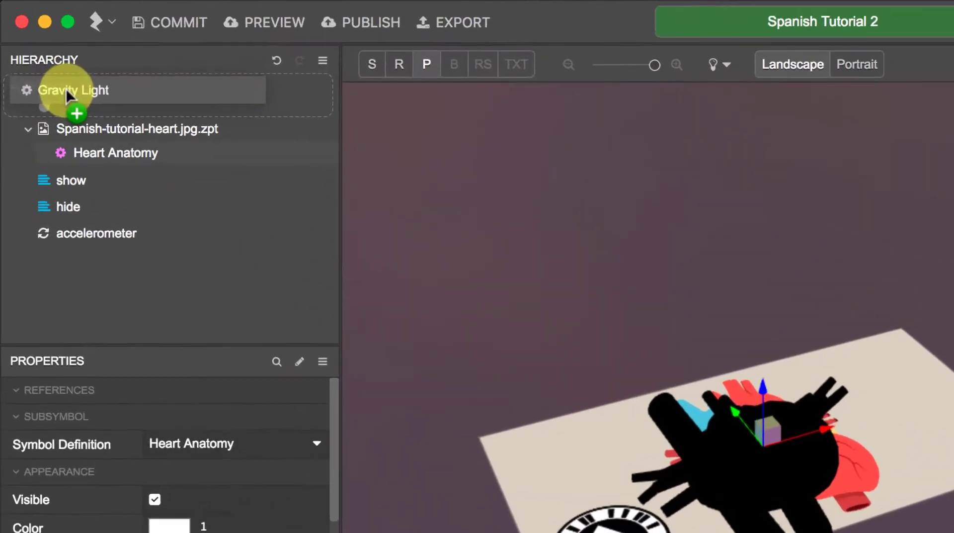
pyautogui.moveTo(67, 89); pyautogui.dragTo(80, 106)
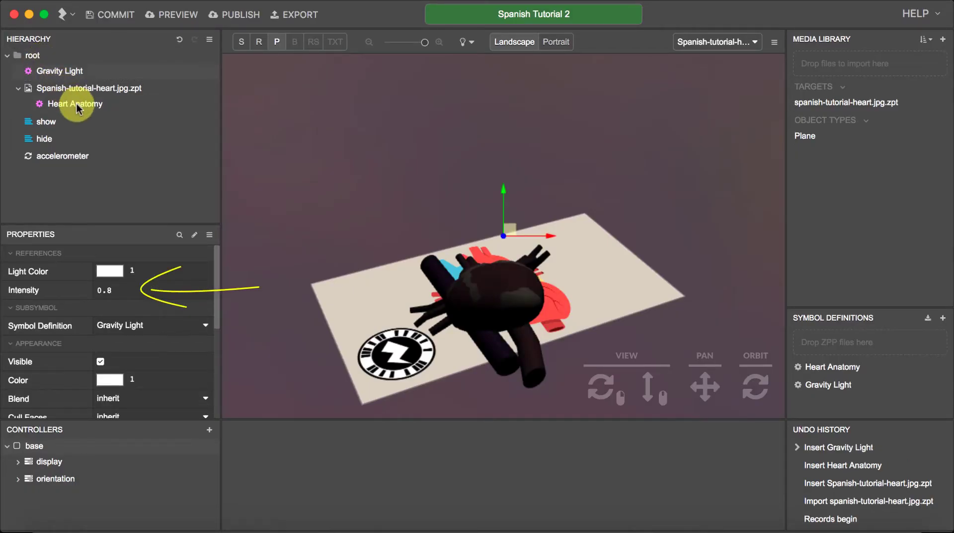
# - Set the Gravity Light's intensity to 5
pyautogui.click(118, 292)
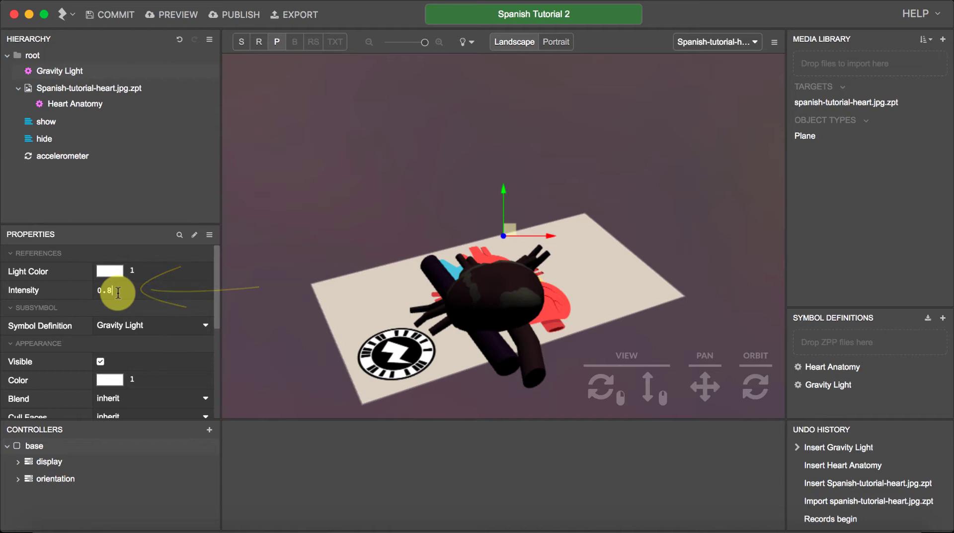
pyautogui.press('BackSpace')
pyautogui.press('Return')
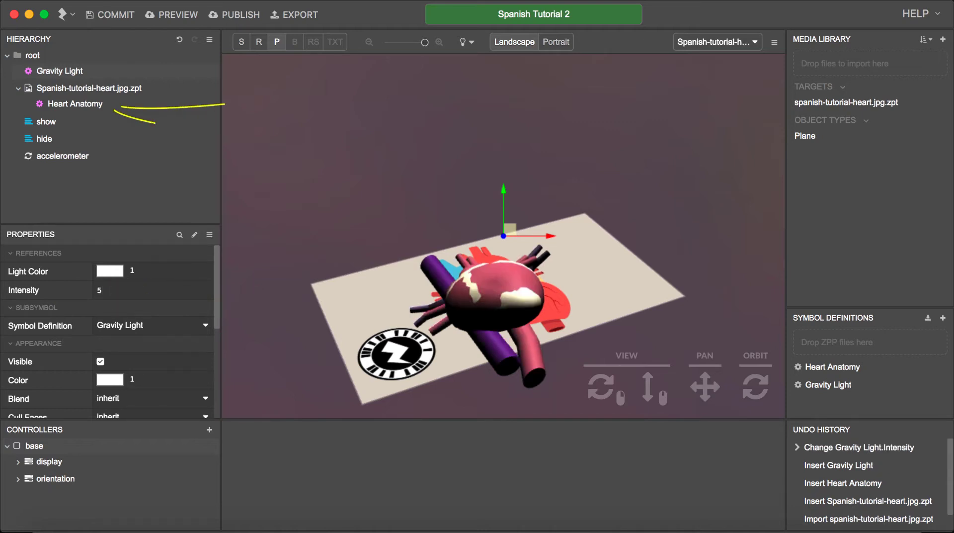
# - Raise the Heart Anatomy model above the tracking image and rotate it slightly
pyautogui.click(74, 107)
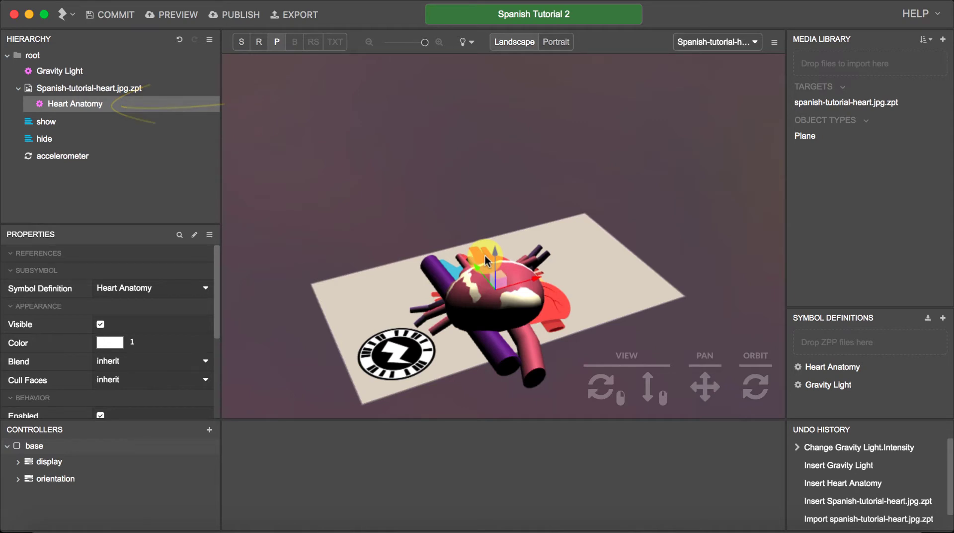
pyautogui.moveTo(485, 255); pyautogui.dragTo(492, 181)
pyautogui.click(259, 42)
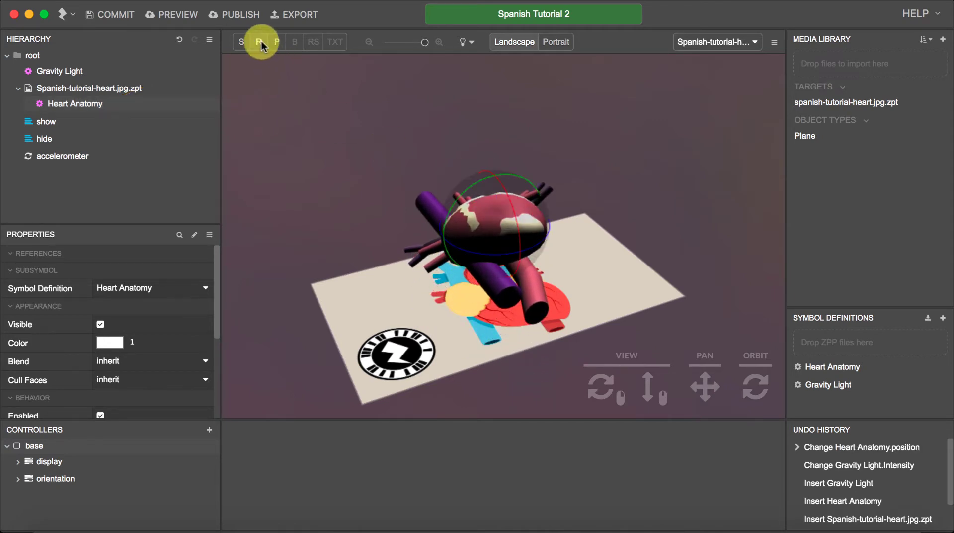
pyautogui.moveTo(513, 176)
pyautogui.mouseDown()
pyautogui.moveTo(494, 175)
pyautogui.moveTo(526, 168)
pyautogui.moveTo(476, 201)
pyautogui.moveTo(517, 192)
pyautogui.mouseUp()
# - Scale the Heart Anatomy model down slightly along its red axis and check it over the tracking image
pyautogui.click(241, 42)
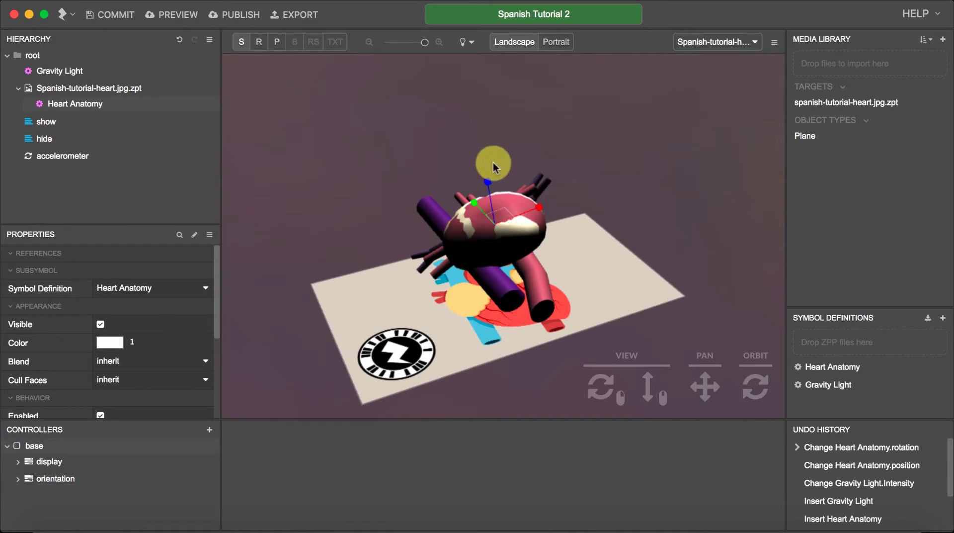
pyautogui.moveTo(539, 204)
pyautogui.mouseDown()
pyautogui.moveTo(520, 214)
pyautogui.moveTo(529, 214)
pyautogui.mouseUp()
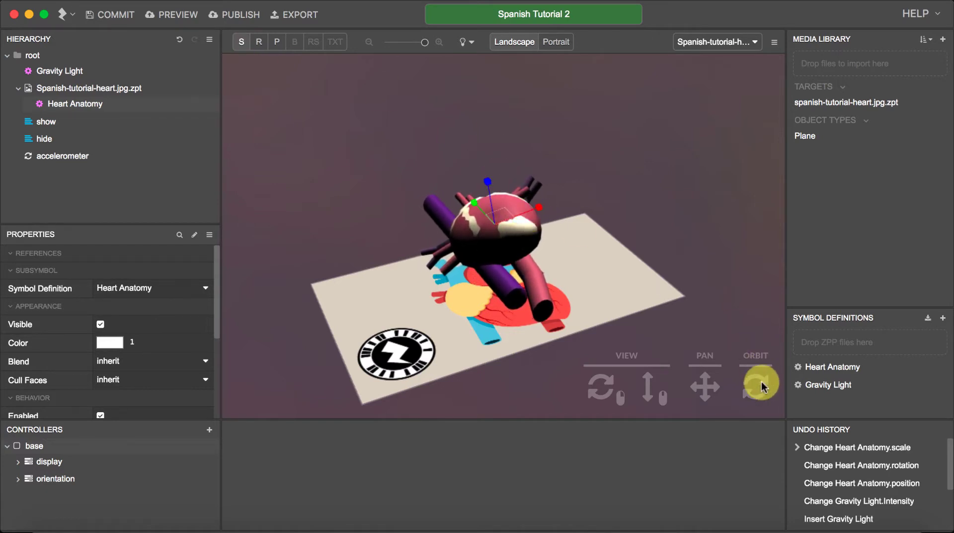
pyautogui.moveTo(762, 382); pyautogui.dragTo(734, 421)
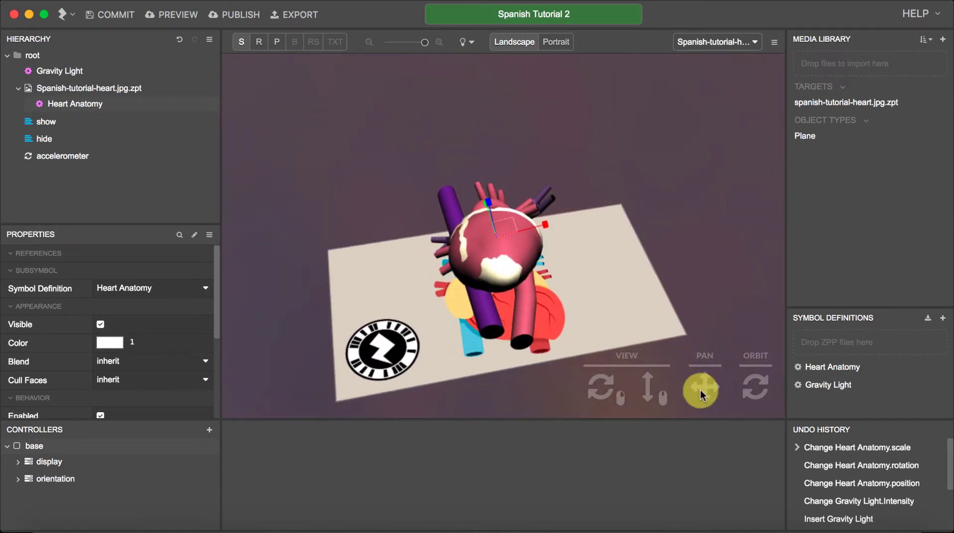
pyautogui.moveTo(700, 393); pyautogui.dragTo(701, 395)
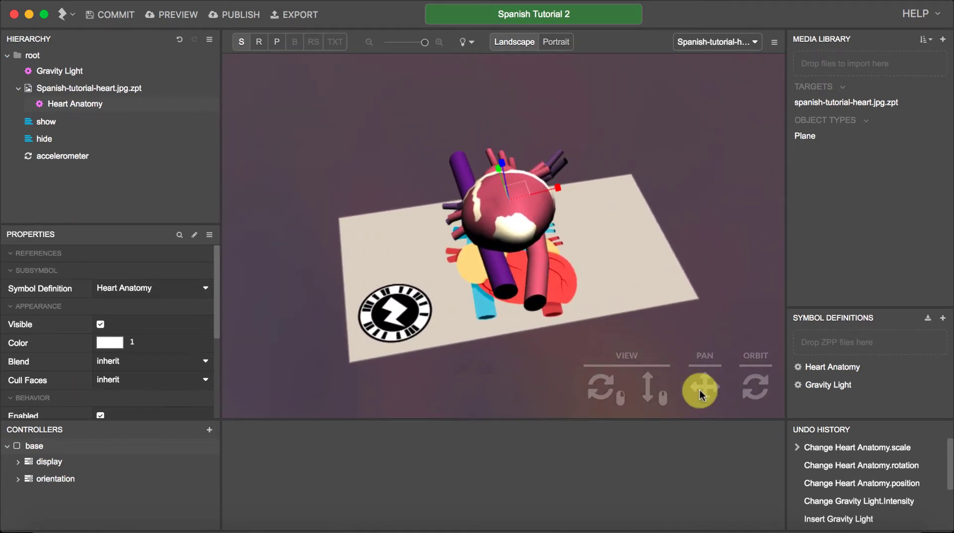
# - Publish the project to the Spanish Tutorial zapcode in Personal projects with Debug and Global Content Cache off, and dismiss the confirmation
pyautogui.click(230, 16)
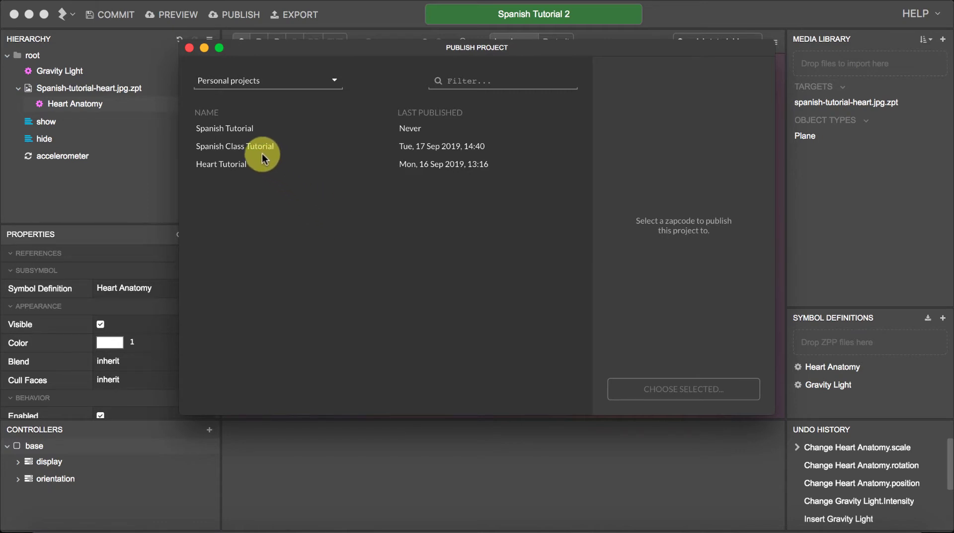
pyautogui.click(228, 128)
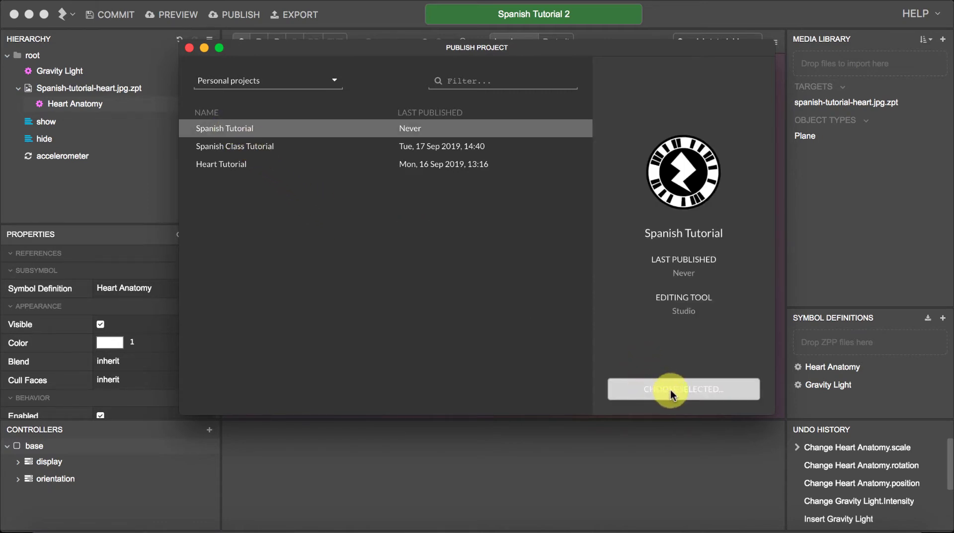
pyautogui.click(671, 389)
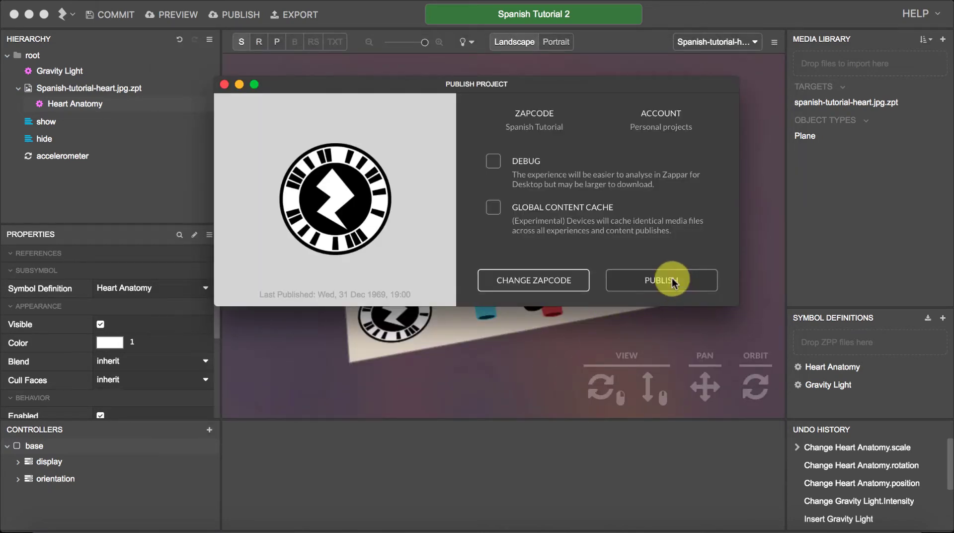
pyautogui.click(672, 283)
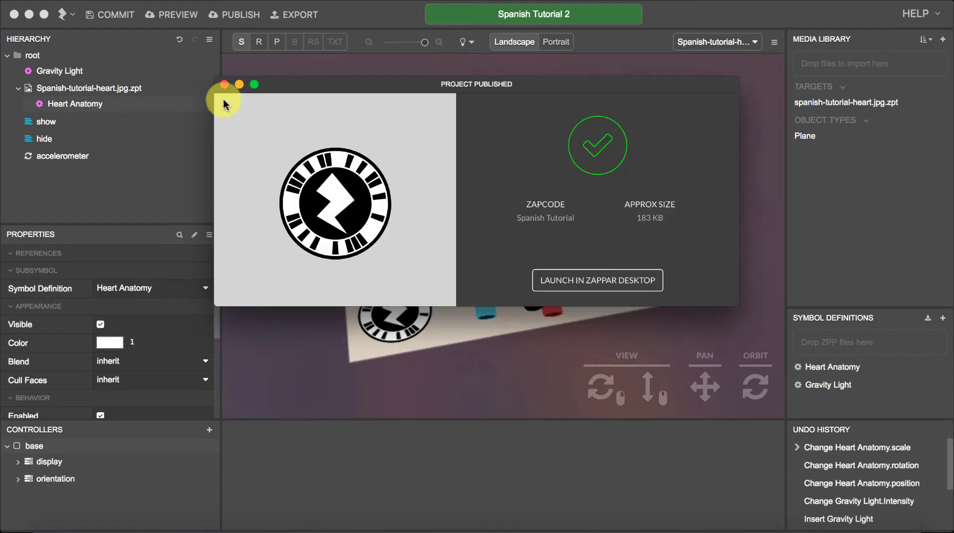
pyautogui.click(224, 84)
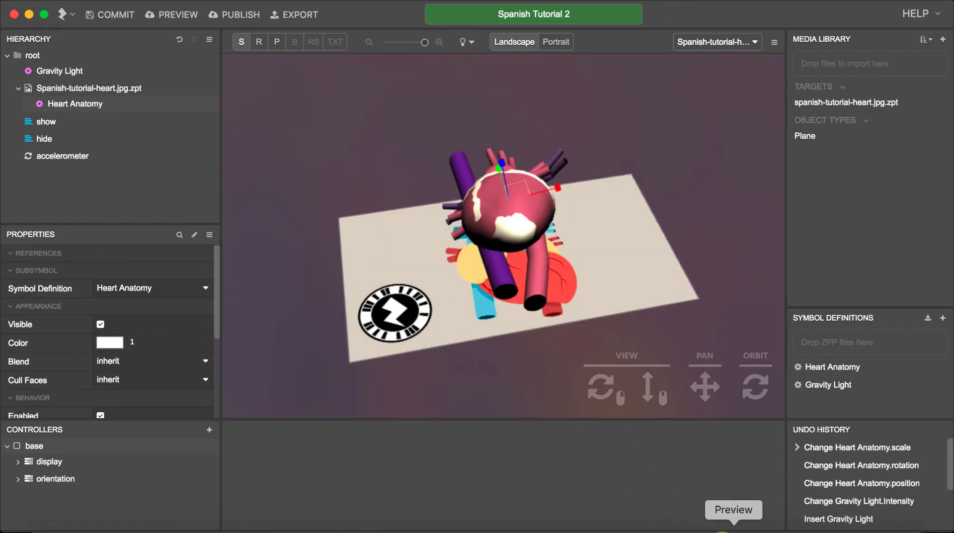
# - Switch to Preview, close Spanish_Tutorial.png, and examine spanish-tutorial-heart.jpg with its zapcode before closing it
pyautogui.click(730, 529)
pyautogui.click(678, 137)
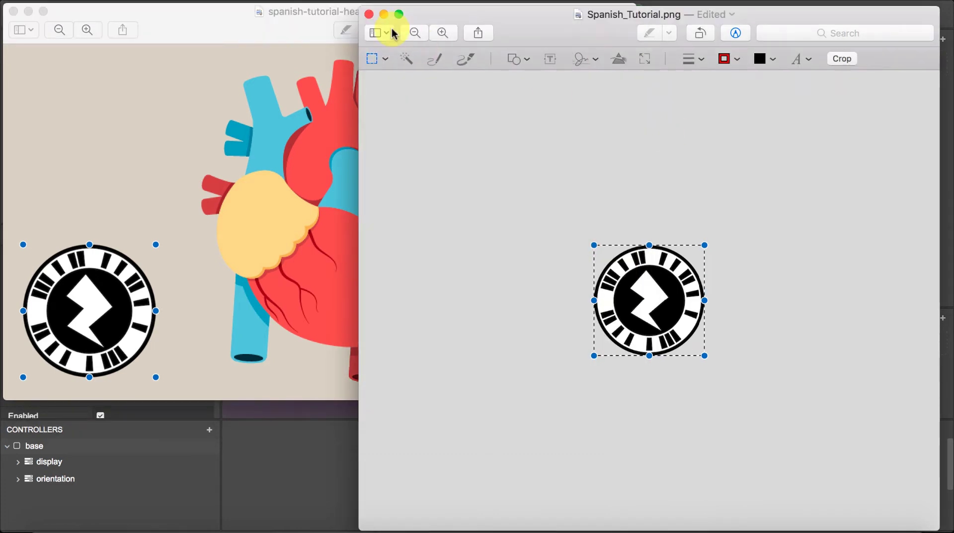
pyautogui.click(369, 17)
pyautogui.moveTo(209, 21); pyautogui.dragTo(326, 62)
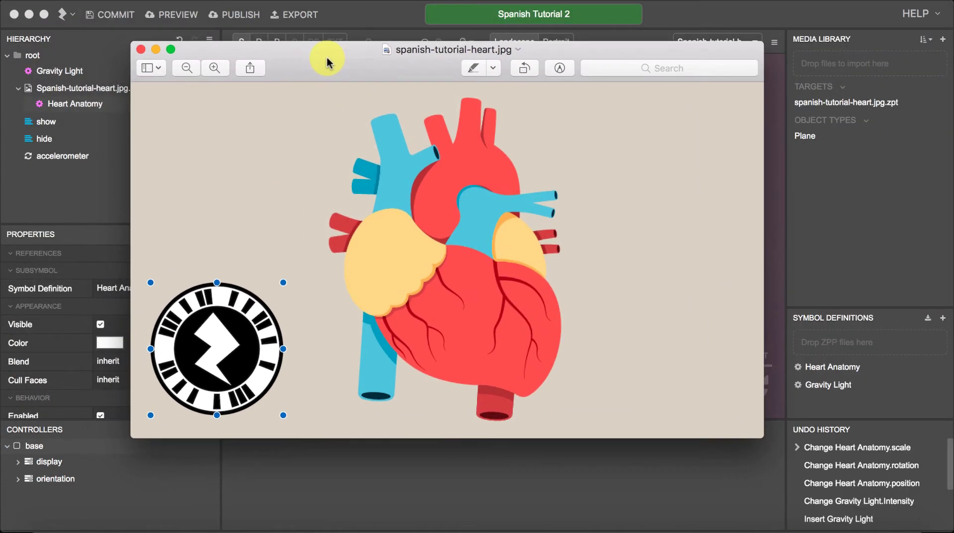
pyautogui.click(297, 152)
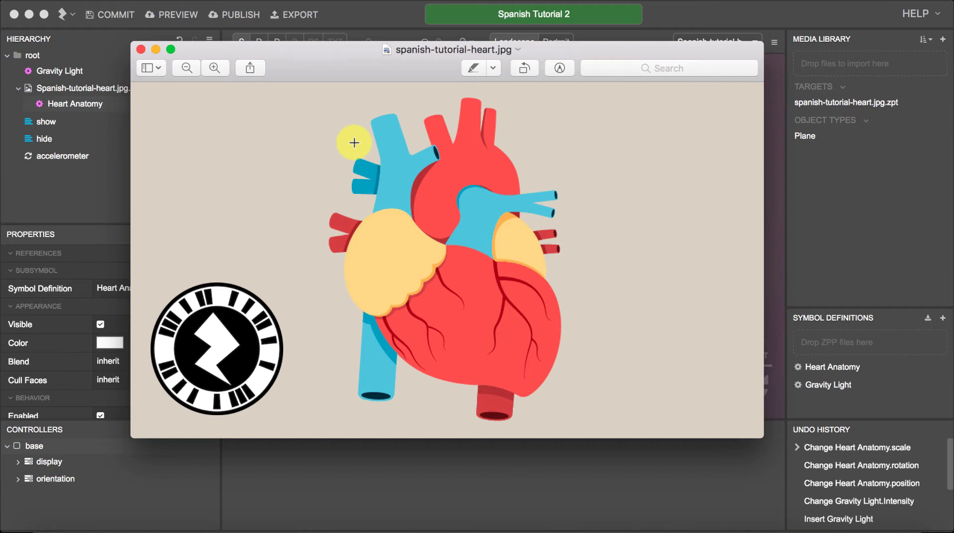
pyautogui.click(140, 50)
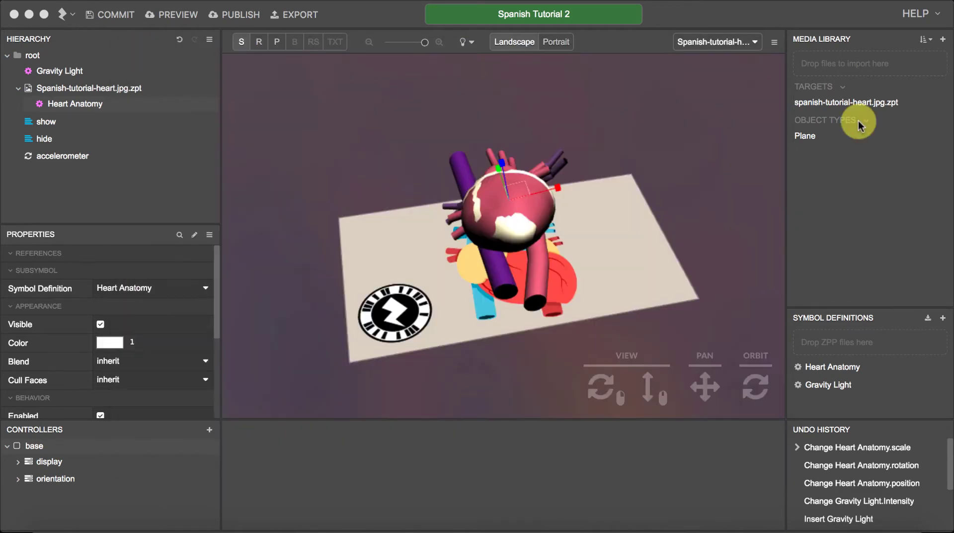
# - Add the Roboto font to the media library and rename it Aorta
pyautogui.click(943, 39)
pyautogui.moveTo(860, 227)
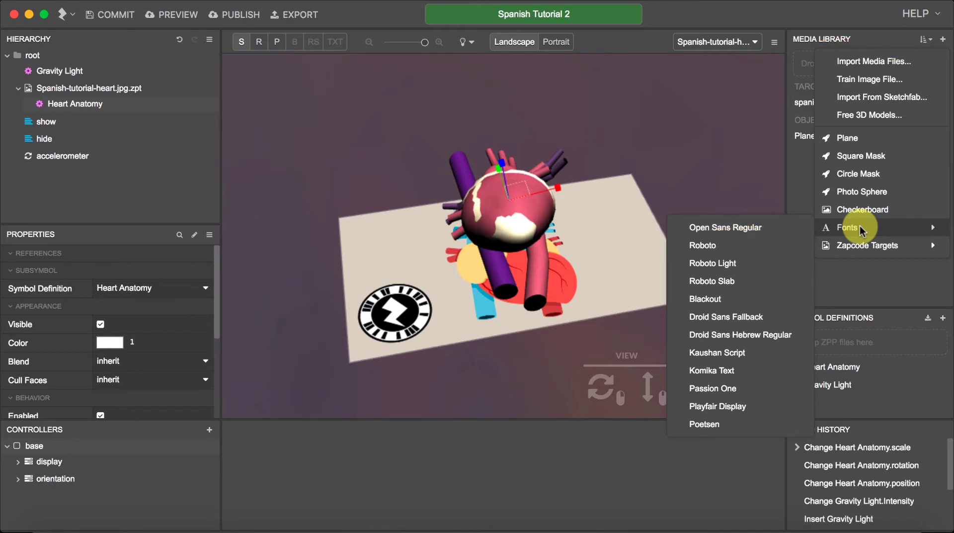
pyautogui.click(768, 243)
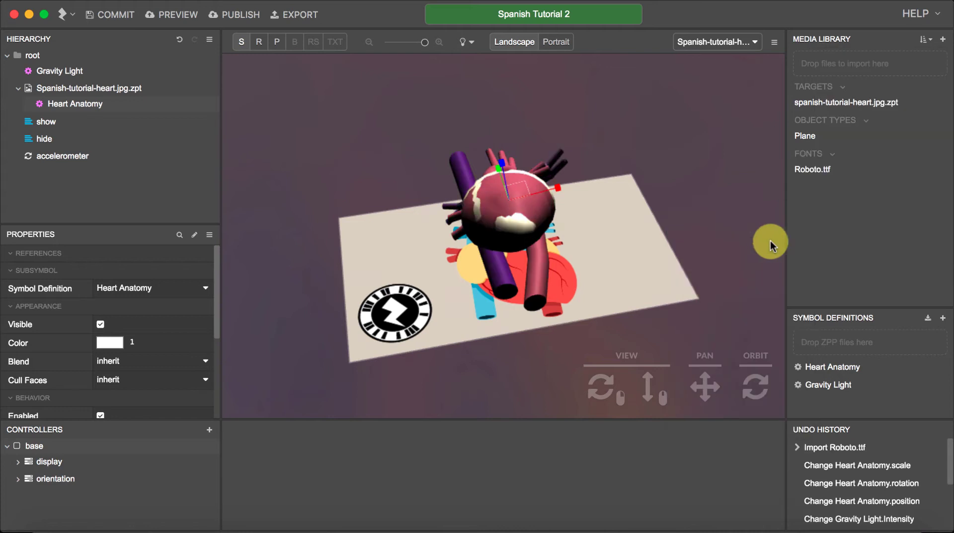
pyautogui.click(816, 170)
pyautogui.doubleClick(818, 169)
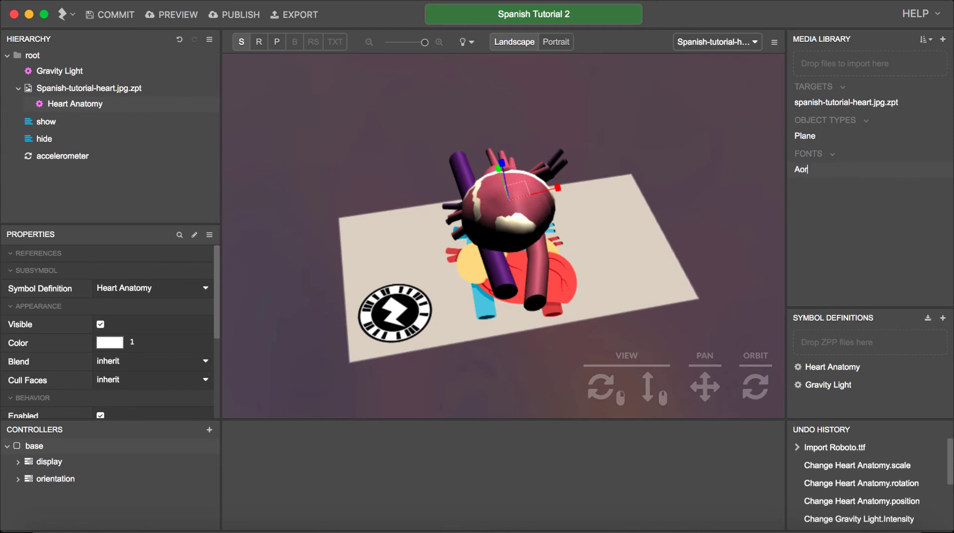
pyautogui.press('Return')
# - Insert an Aorta text object under the Spanish-tutorial-heart.jpg.zpt target and set its text to "Aorta"
pyautogui.moveTo(807, 169); pyautogui.dragTo(89, 88)
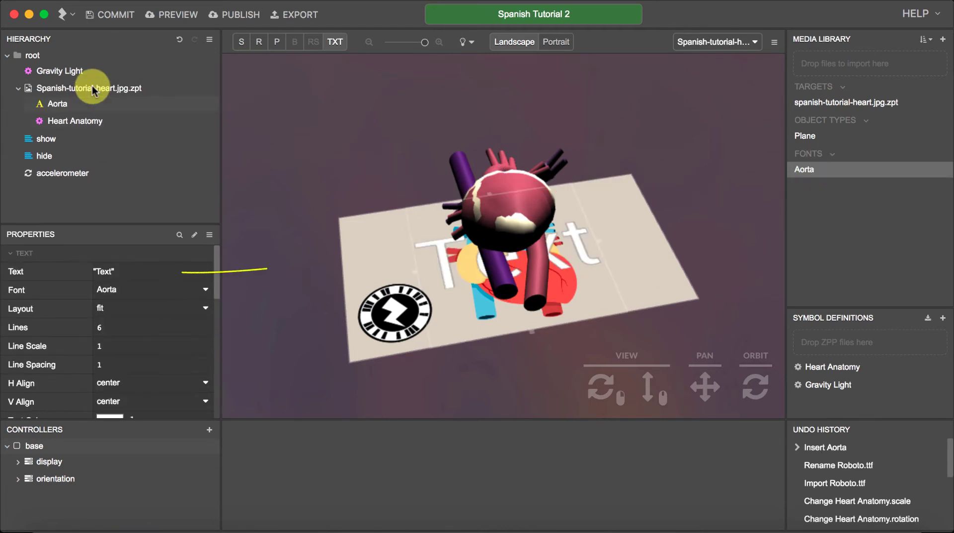
pyautogui.click(428, 245)
pyautogui.click(119, 271)
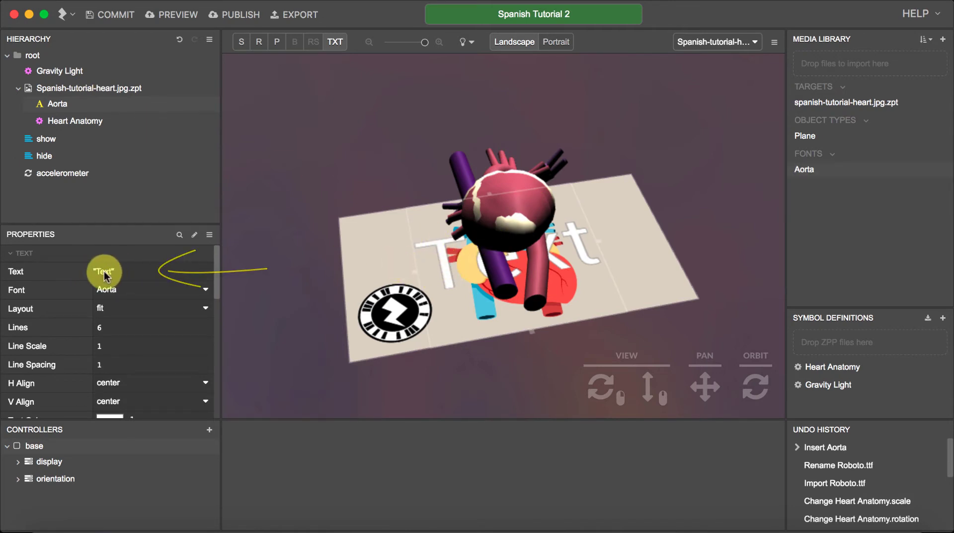
pyautogui.doubleClick(104, 271)
pyautogui.write('Aorta')
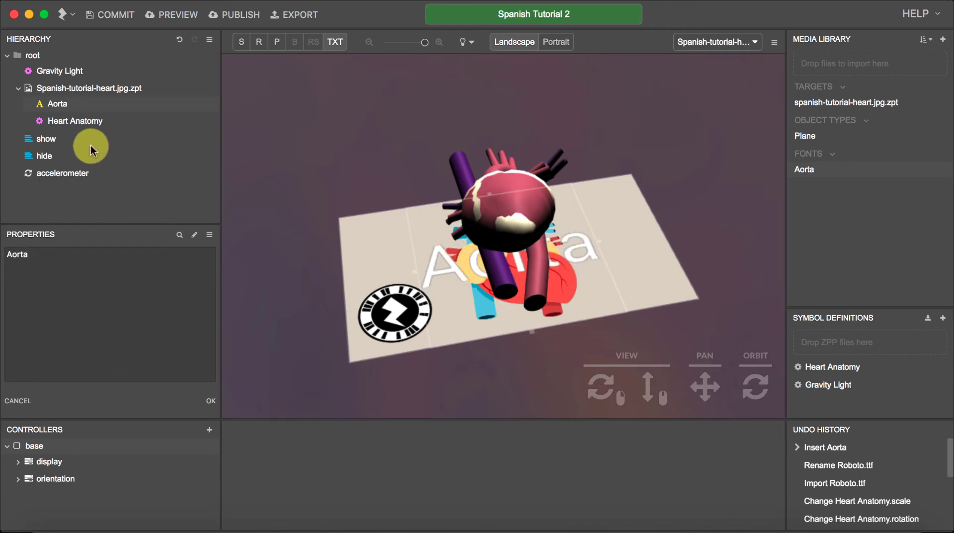
pyautogui.click(62, 103)
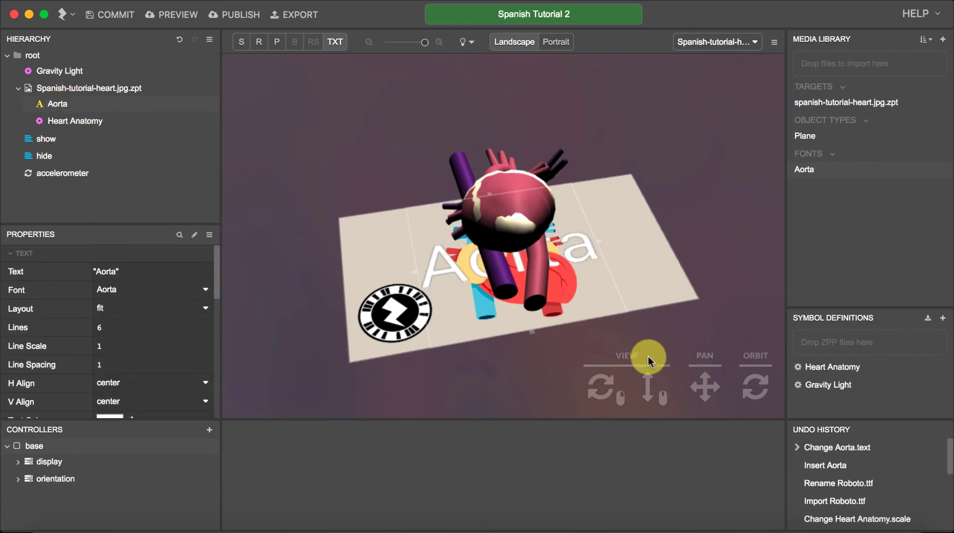
# - Move the Aorta text to the right side of the heart model and raise it above the tracking image
pyautogui.click(276, 42)
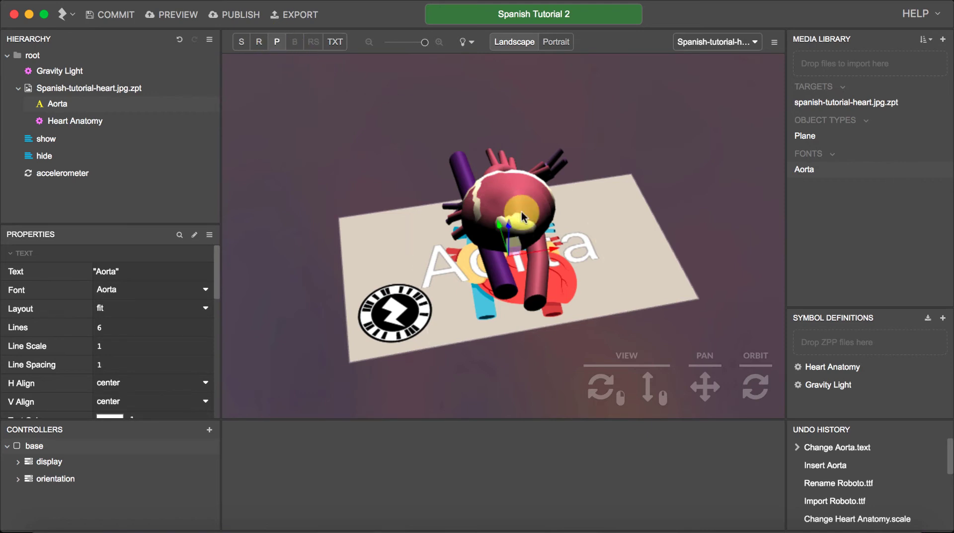
pyautogui.moveTo(546, 249); pyautogui.dragTo(685, 207)
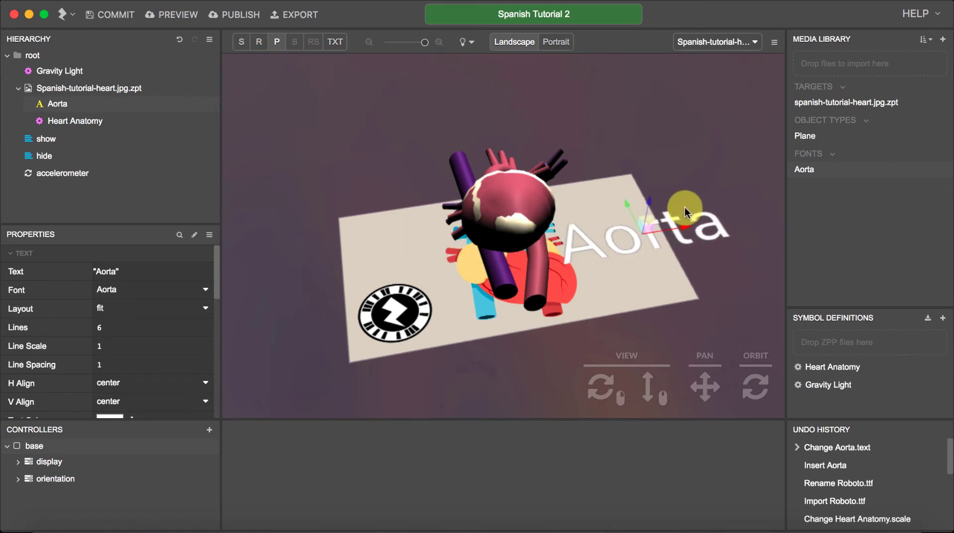
pyautogui.moveTo(748, 402); pyautogui.dragTo(695, 380)
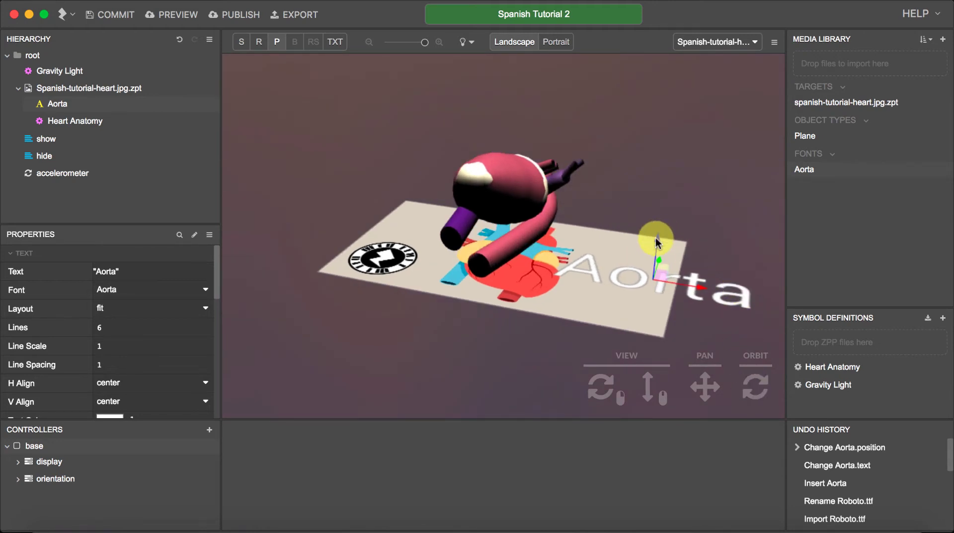
pyautogui.moveTo(656, 240); pyautogui.dragTo(634, 141)
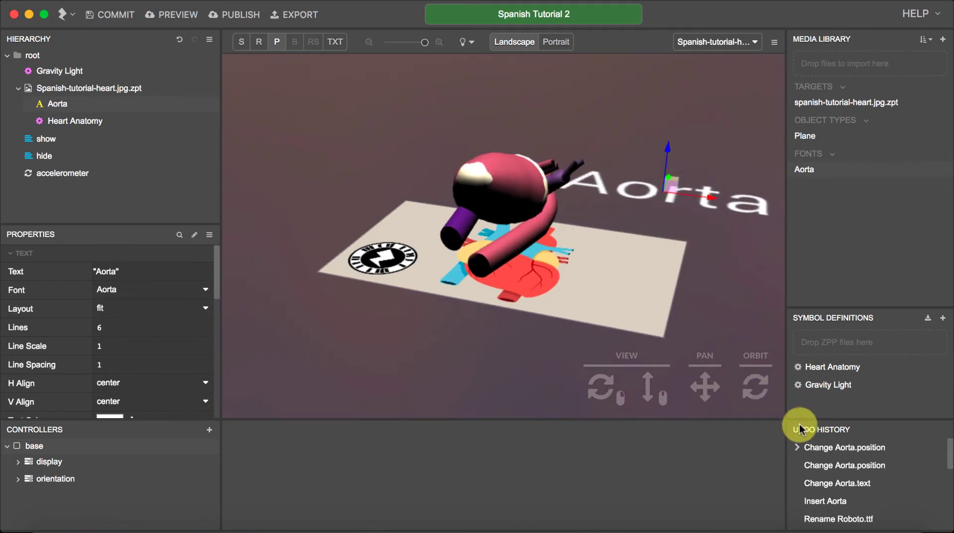
pyautogui.moveTo(724, 144); pyautogui.dragTo(687, 200)
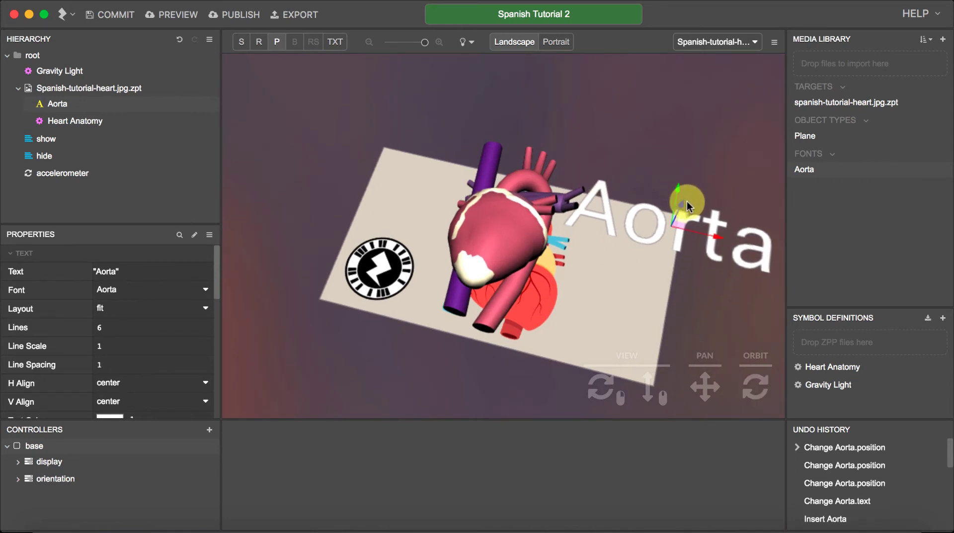
pyautogui.moveTo(717, 237); pyautogui.dragTo(735, 239)
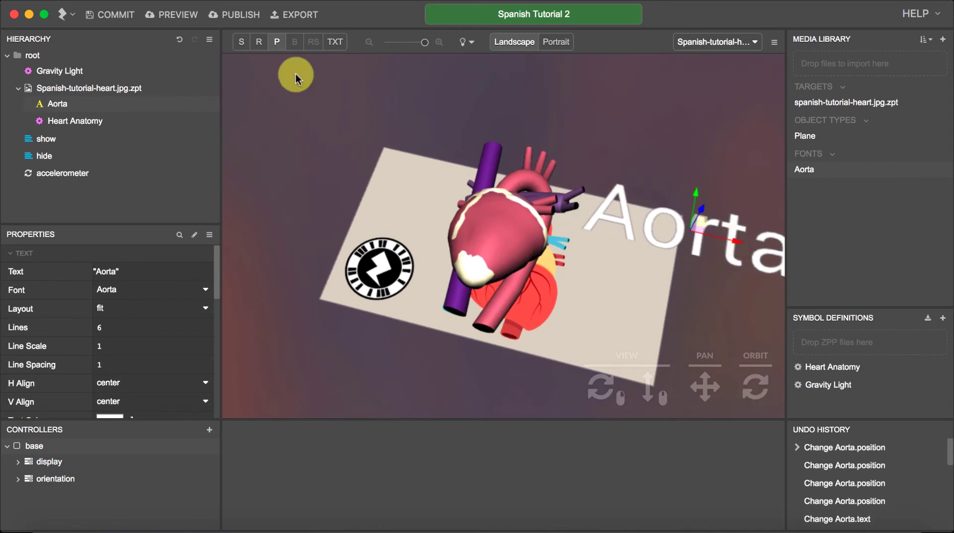
# - Scale the Aorta text down to about a third of its size and move it back close to the heart's vessels
pyautogui.click(247, 44)
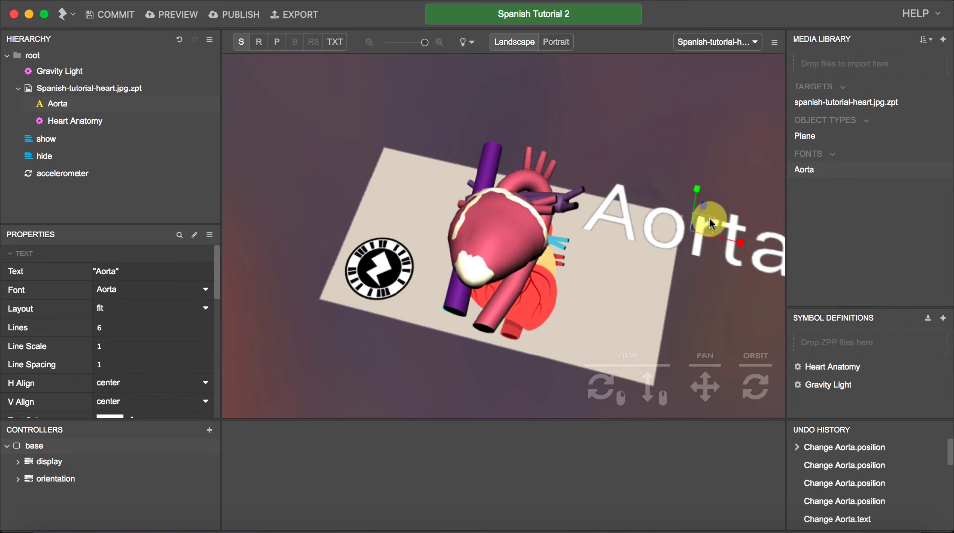
pyautogui.moveTo(704, 217); pyautogui.dragTo(691, 223)
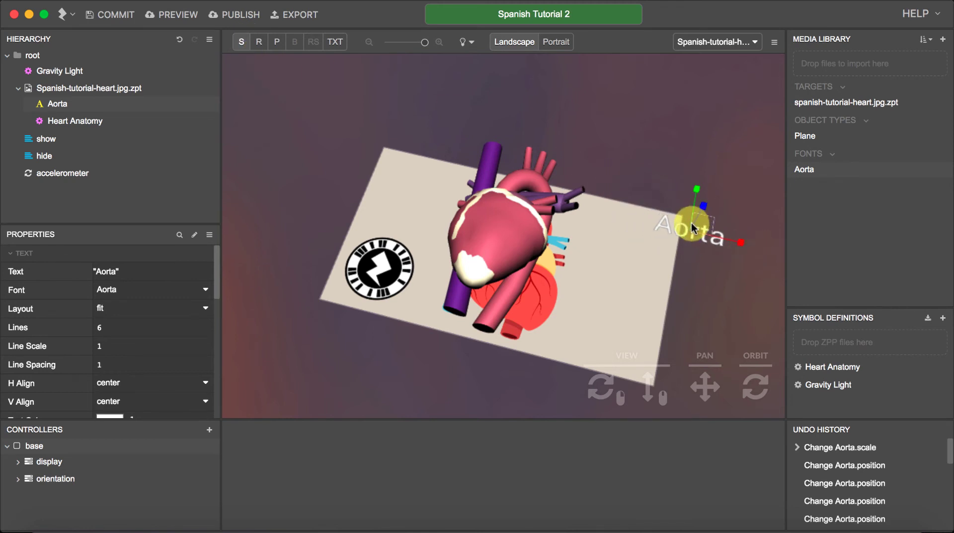
pyautogui.click(276, 43)
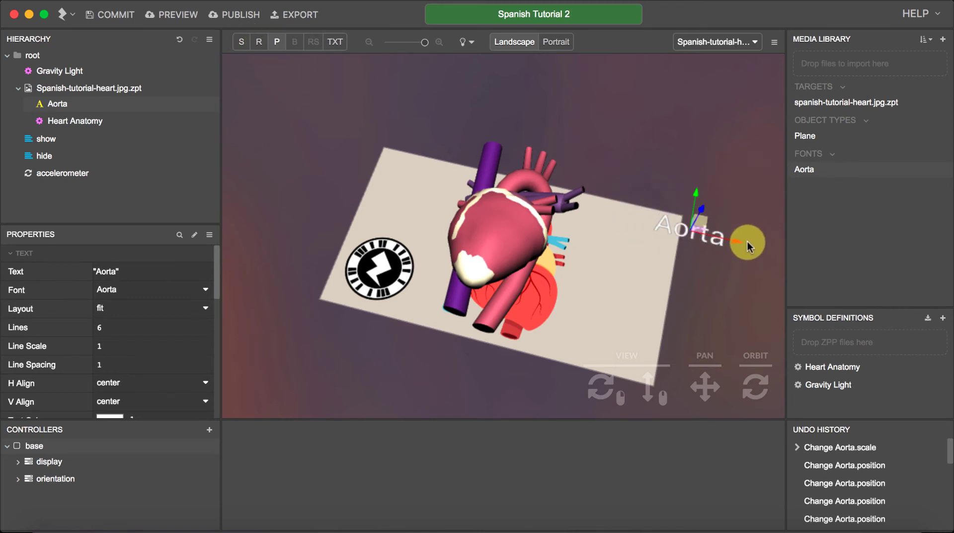
pyautogui.moveTo(731, 239); pyautogui.dragTo(658, 235)
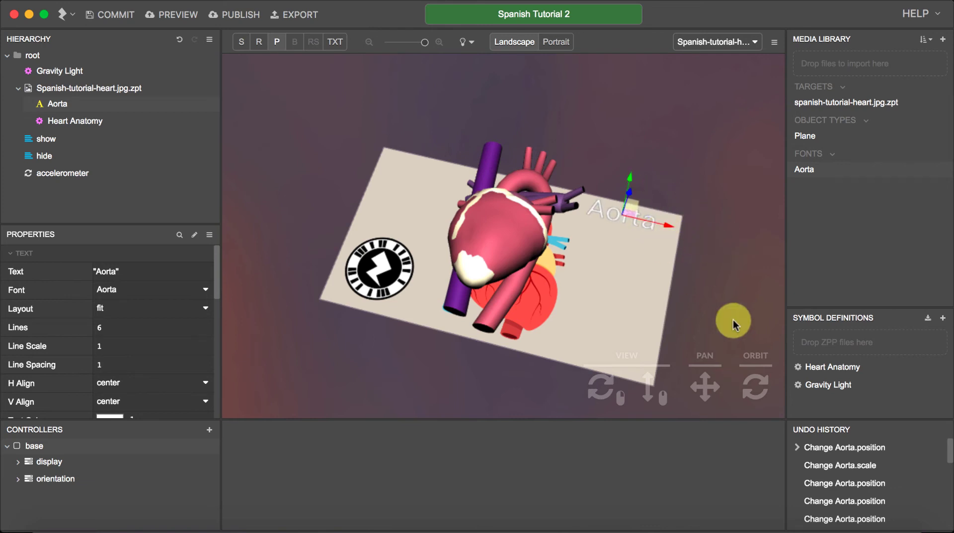
pyautogui.moveTo(756, 378)
pyautogui.mouseDown()
pyautogui.moveTo(756, 365)
pyautogui.moveTo(768, 378)
pyautogui.moveTo(756, 386)
pyautogui.mouseUp()
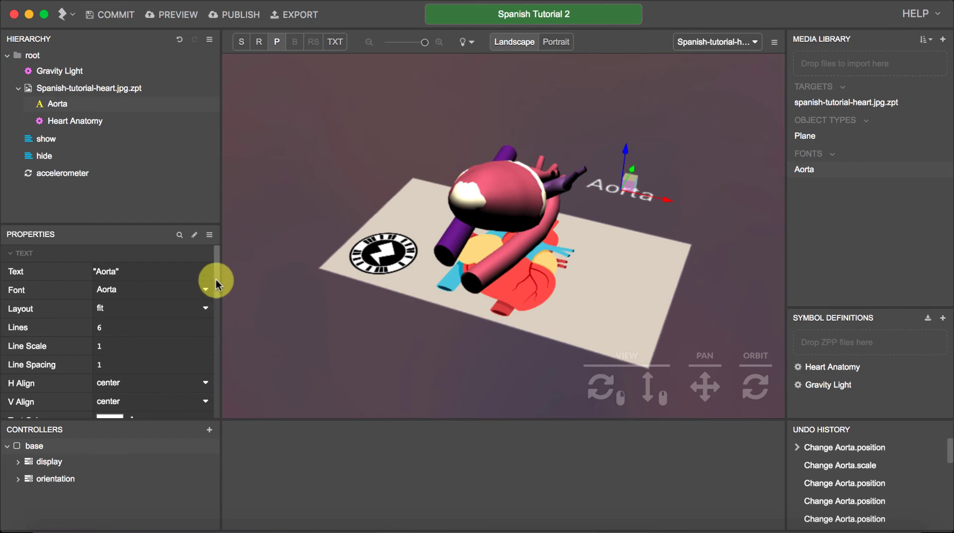
# - Set the Aorta text's color to red, hex F10C0C, at full opacity
pyautogui.moveTo(215, 279); pyautogui.dragTo(209, 314)
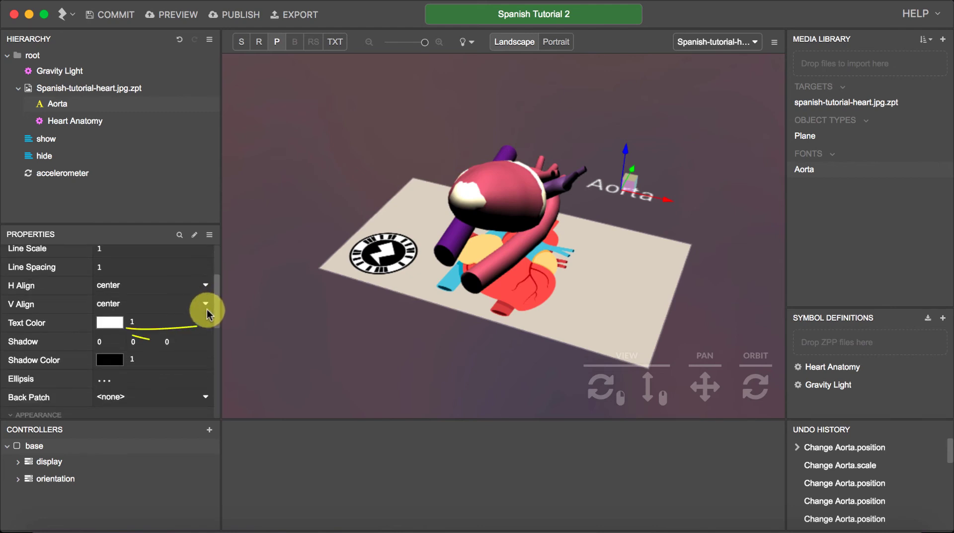
pyautogui.click(110, 322)
pyautogui.click(109, 323)
pyautogui.click(110, 324)
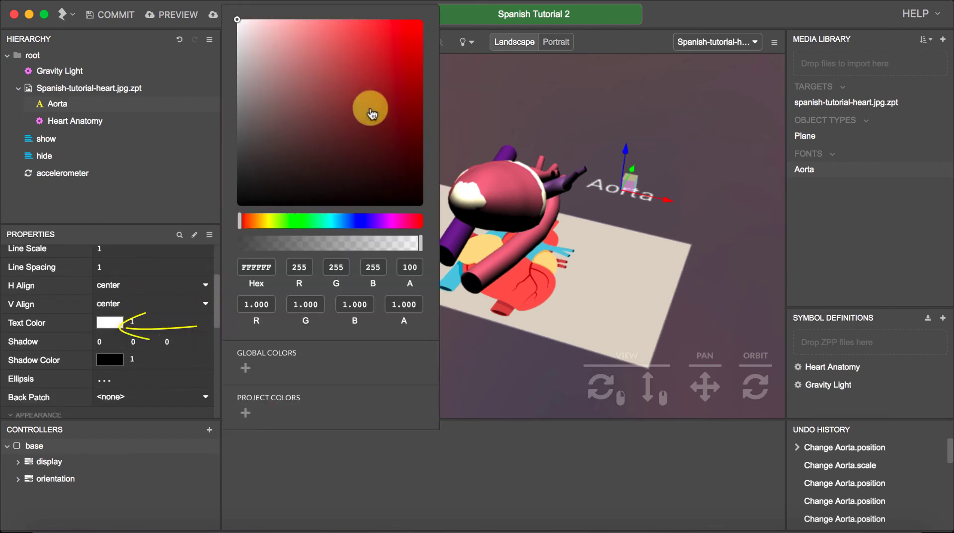
pyautogui.moveTo(373, 94); pyautogui.dragTo(415, 33)
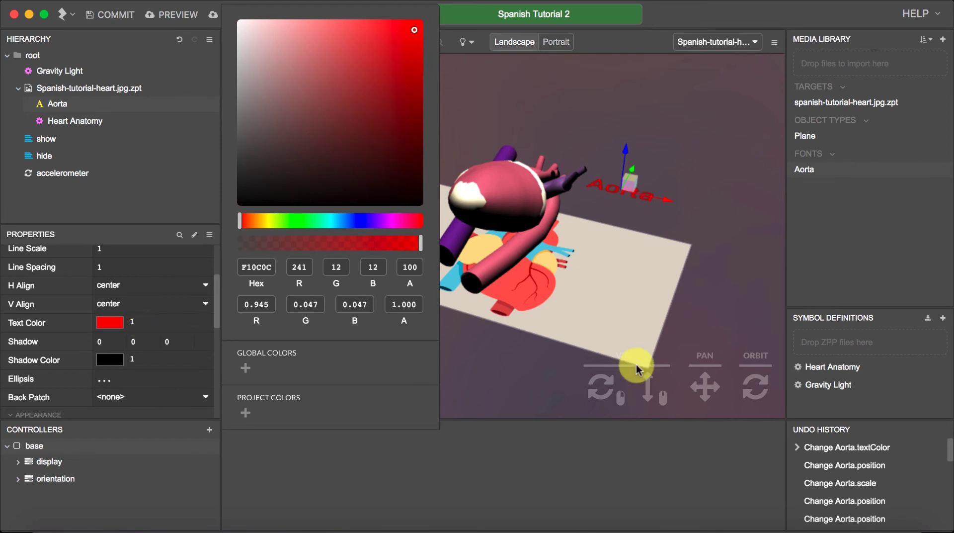
pyautogui.click(725, 262)
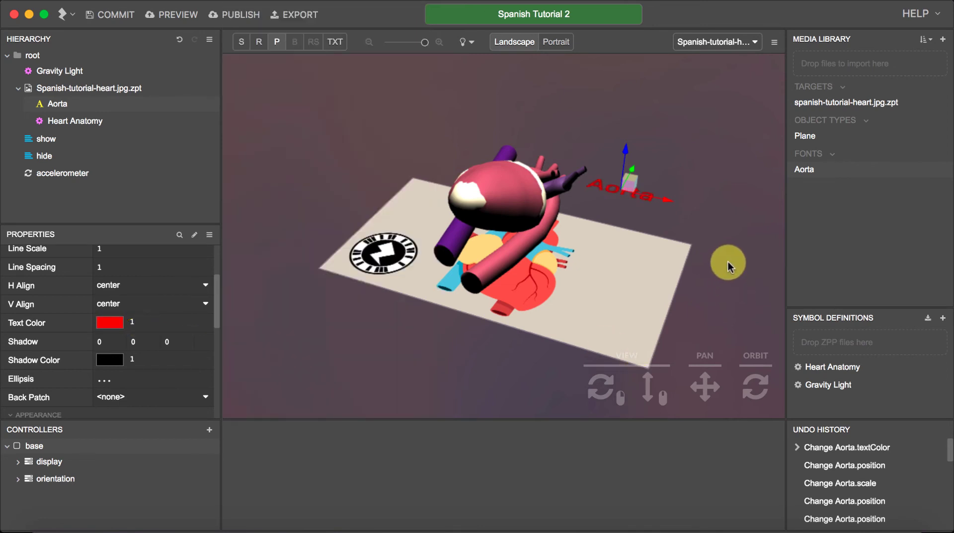
# - Publish the project with the red Aorta label and close the publishing window
pyautogui.moveTo(757, 381)
pyautogui.mouseDown()
pyautogui.moveTo(757, 398)
pyautogui.moveTo(770, 381)
pyautogui.mouseUp()
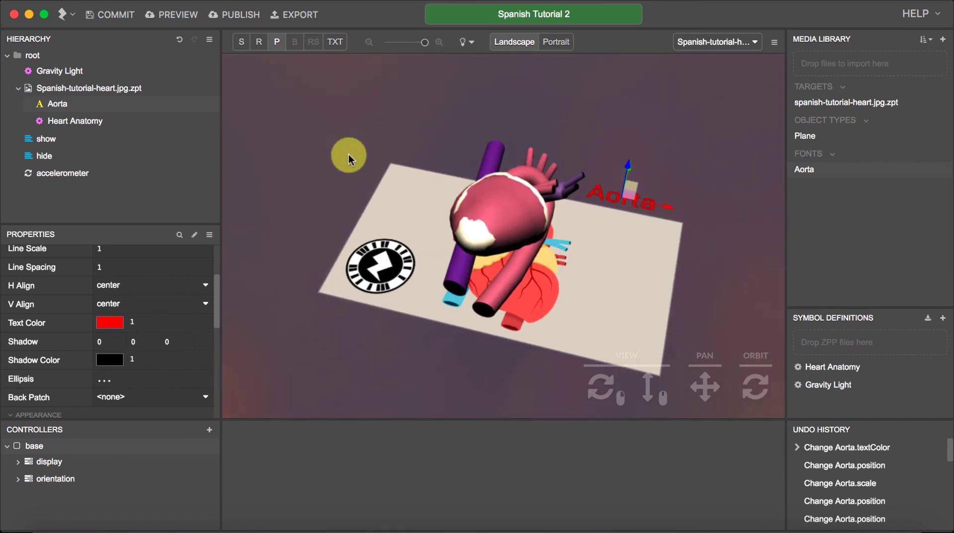
pyautogui.click(227, 16)
pyautogui.click(653, 276)
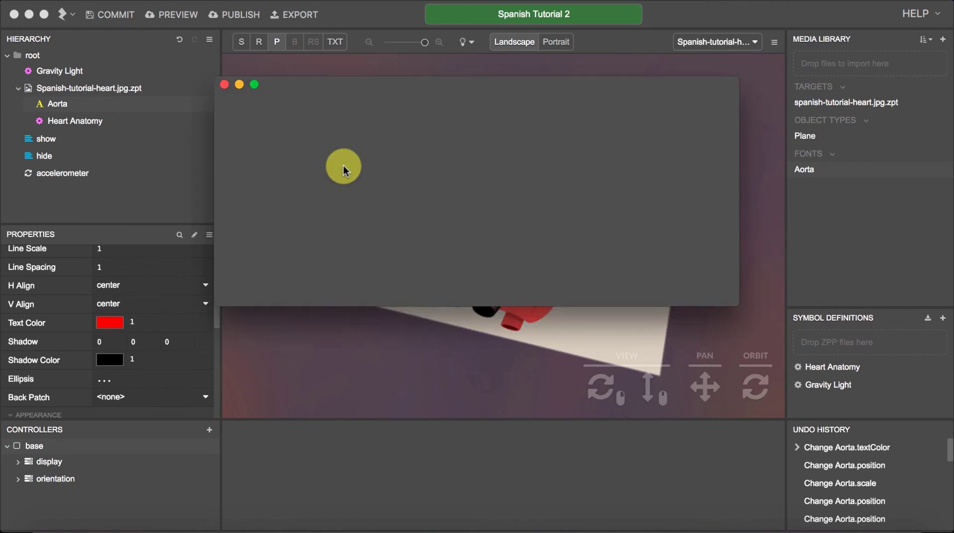
pyautogui.click(225, 85)
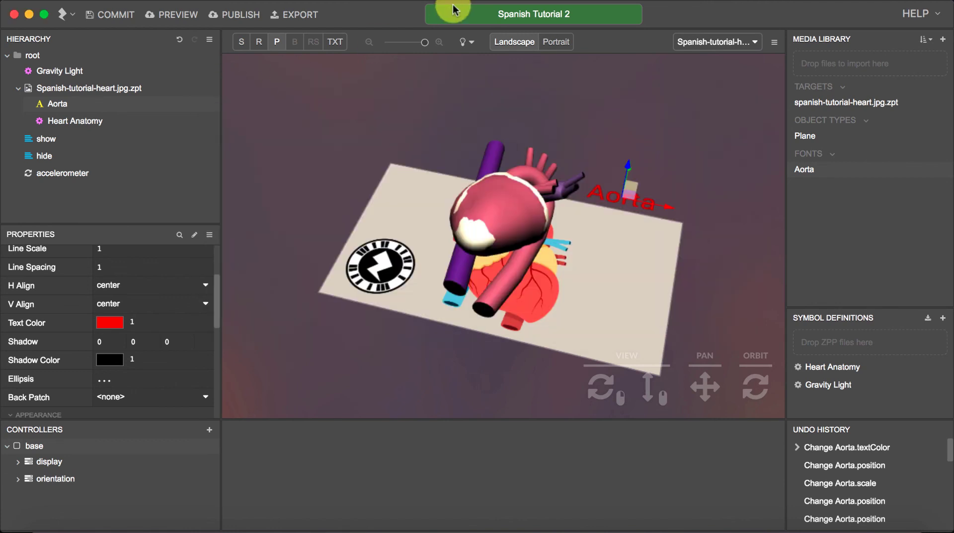